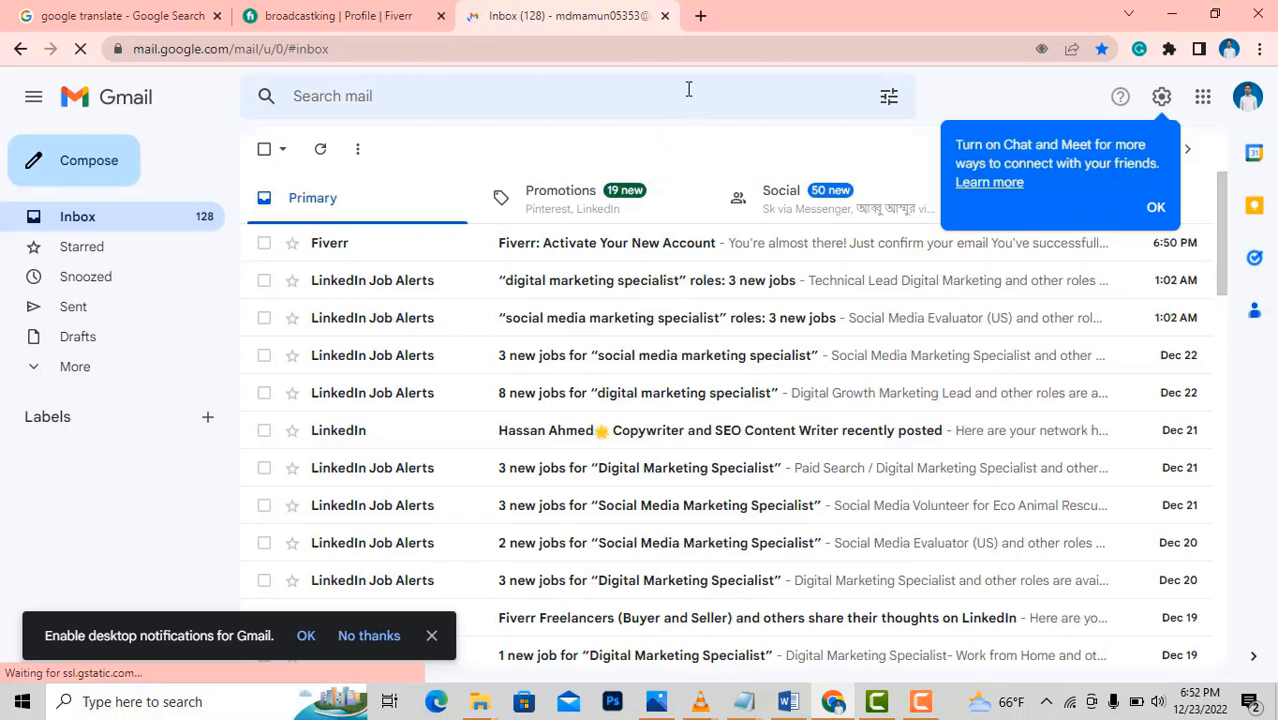
- Open the Fiverr account activation email in the inbox and activate the new account from it
click(644, 250)
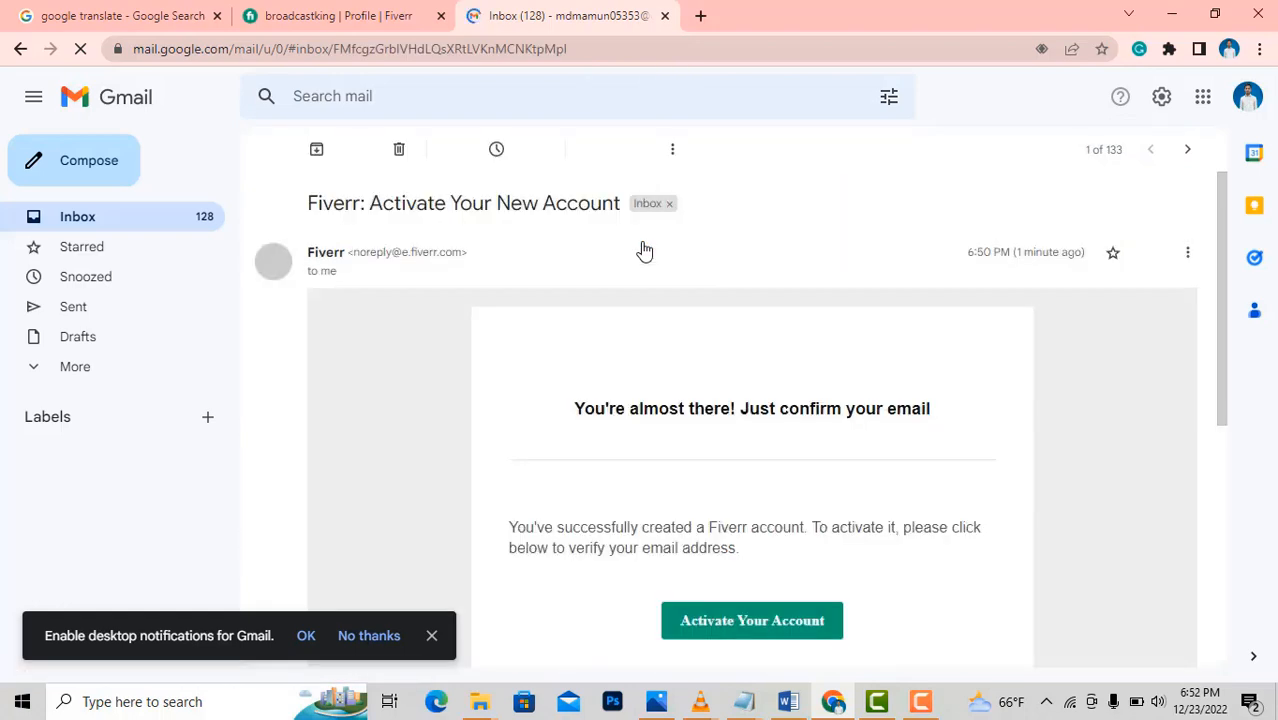
scroll(745, 388, down, 3)
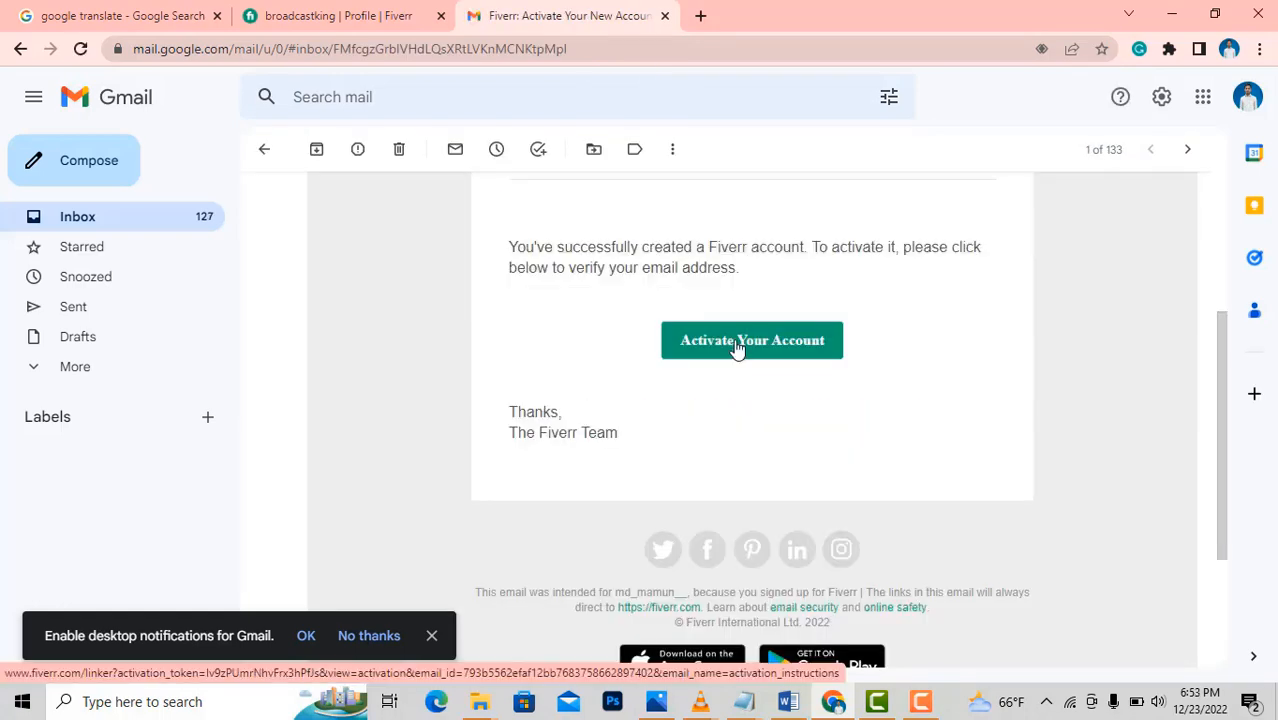
click(737, 348)
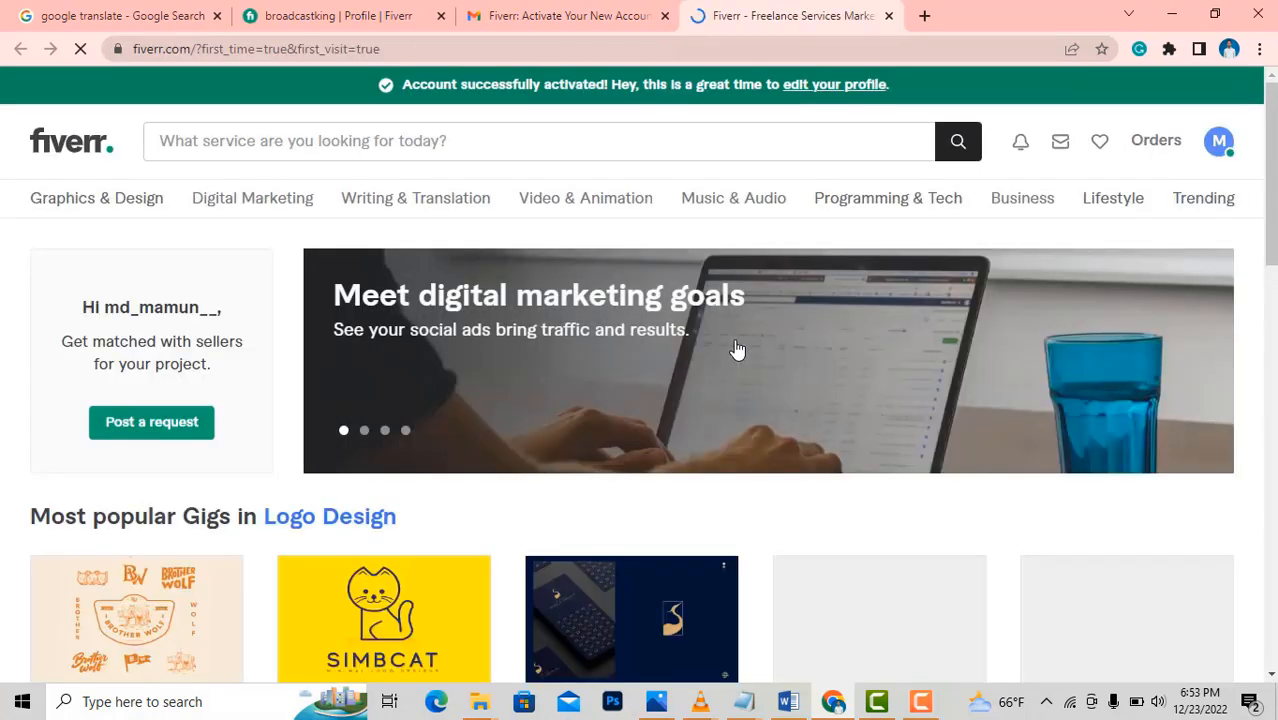
- Open the account's profile settings, enter the account holder's full name in capitals, and save the changes
click(823, 89)
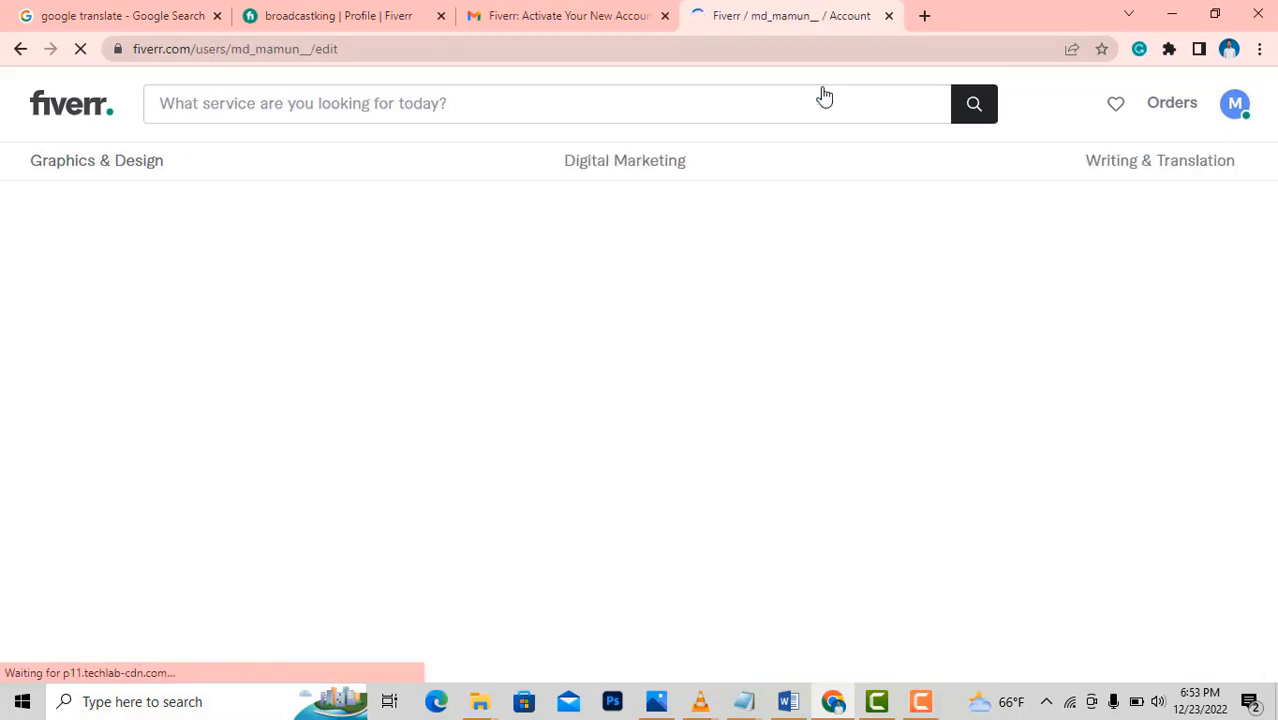
click(718, 314)
text(Md)
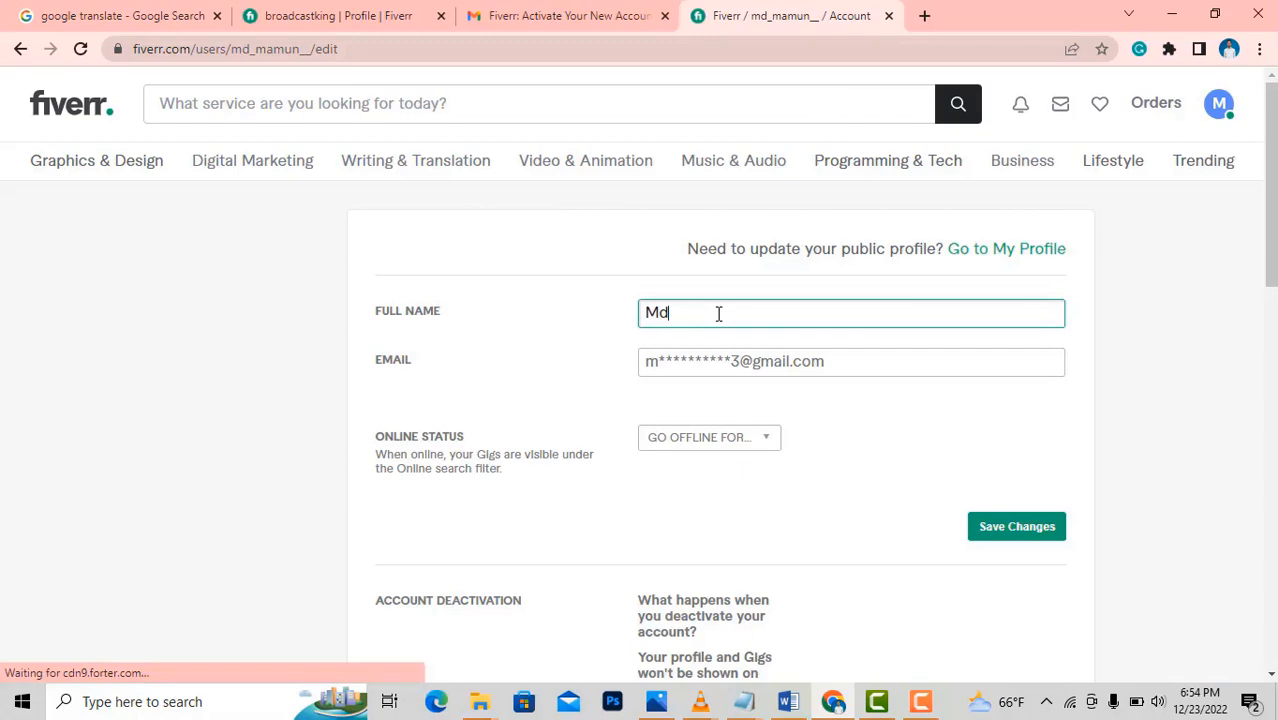
key(BackSpace)
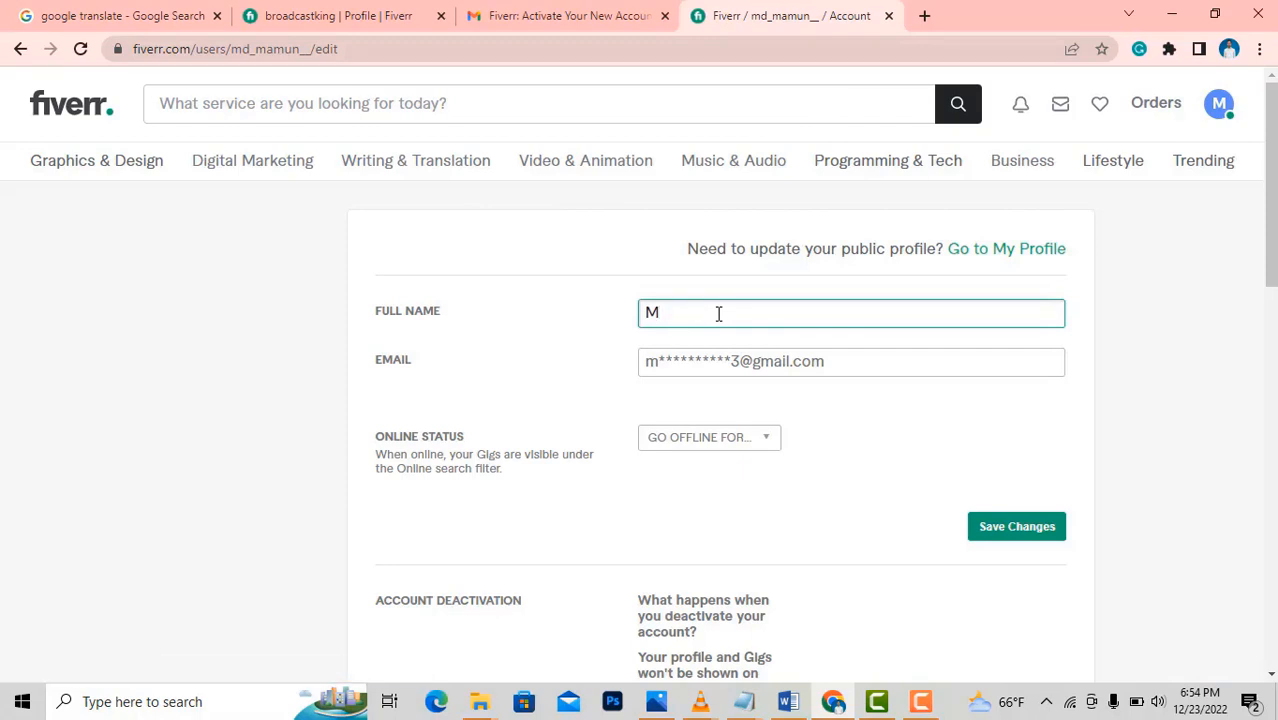
text(D)
text( MAMUN)
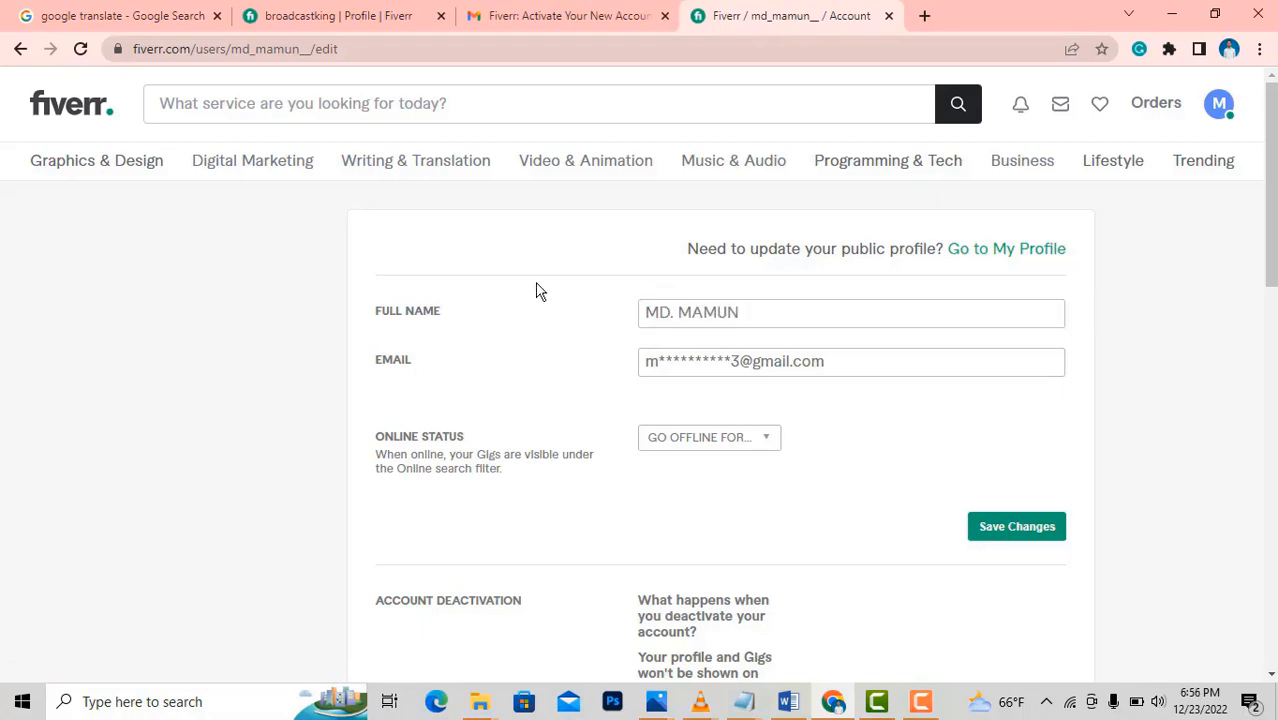
click(1013, 528)
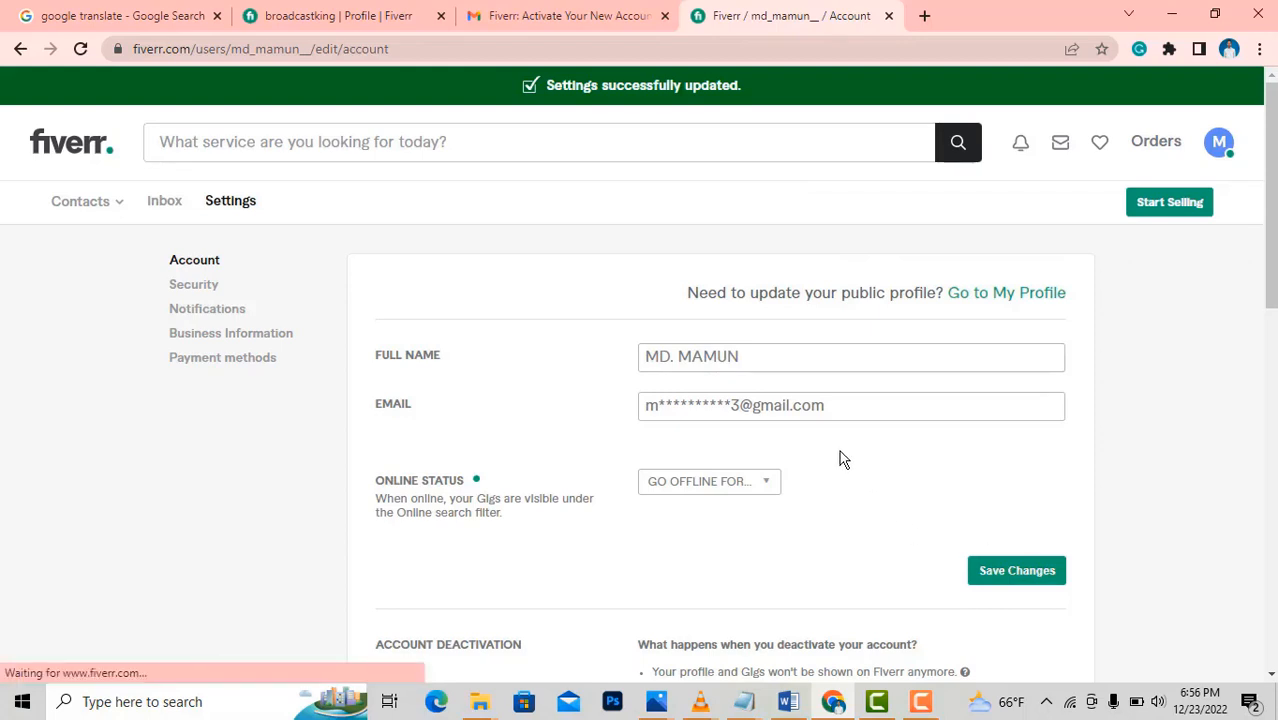
- Go to the public profile page and upload a portrait as the profile photo
click(995, 302)
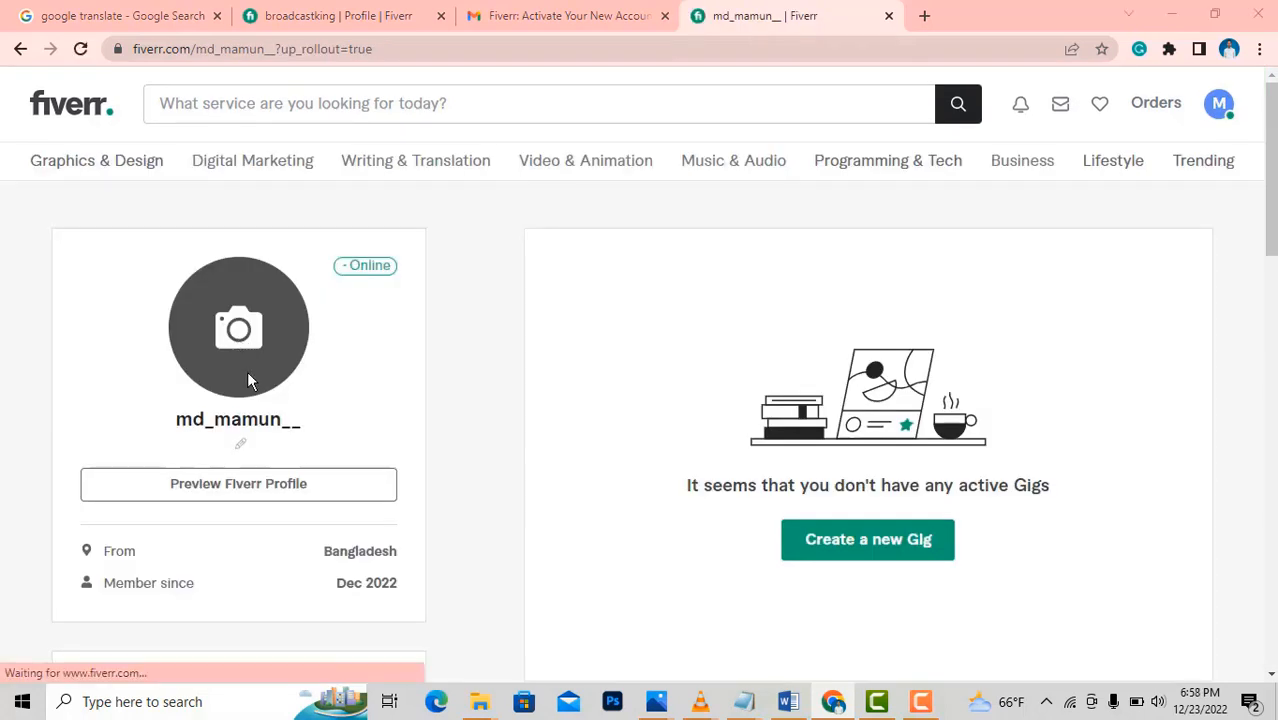
click(247, 371)
scroll(271, 257, down, 1)
click(340, 326)
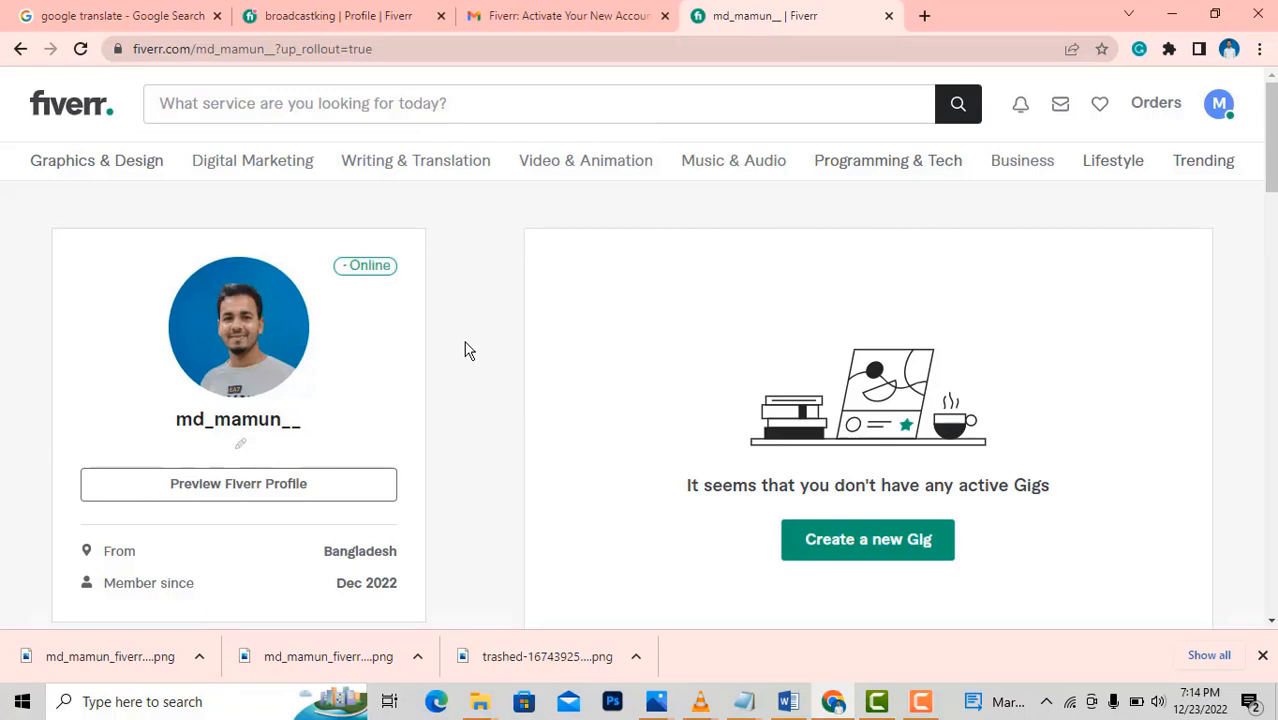
- Set the profile's one-line story to "My aim is to provide good Digital marketing service." and update it
scroll(466, 350, down, 1)
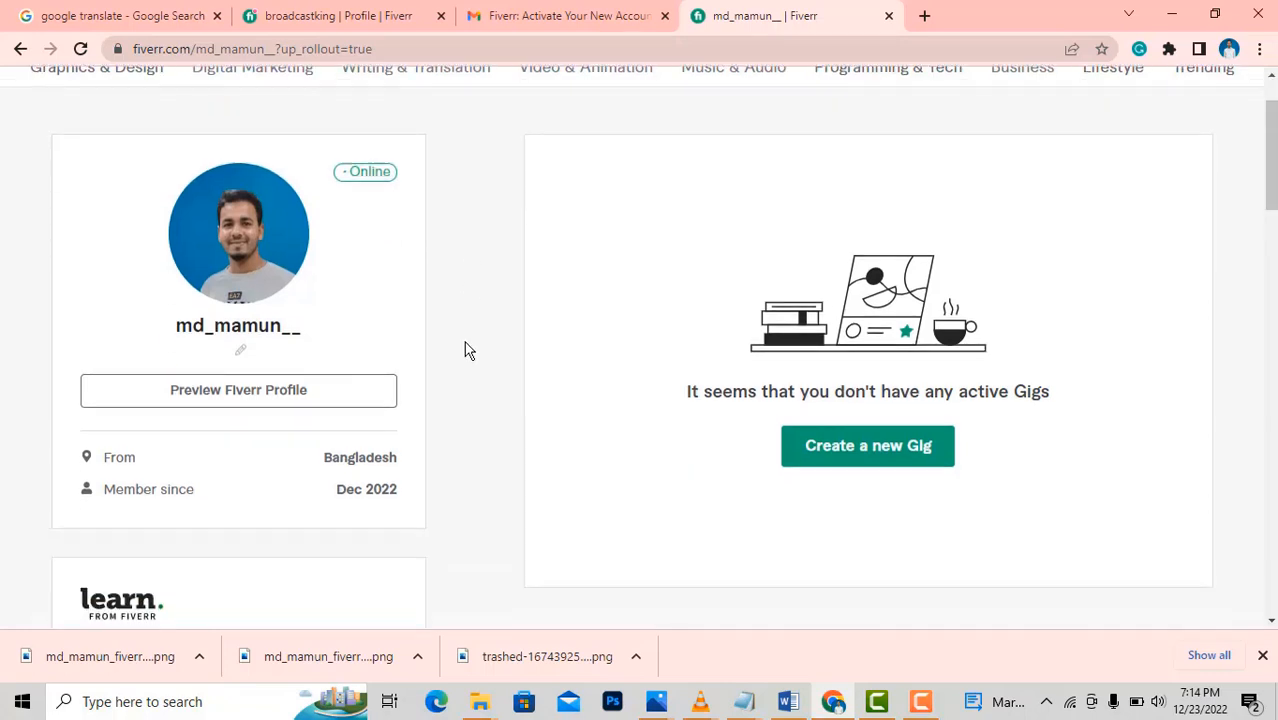
click(242, 352)
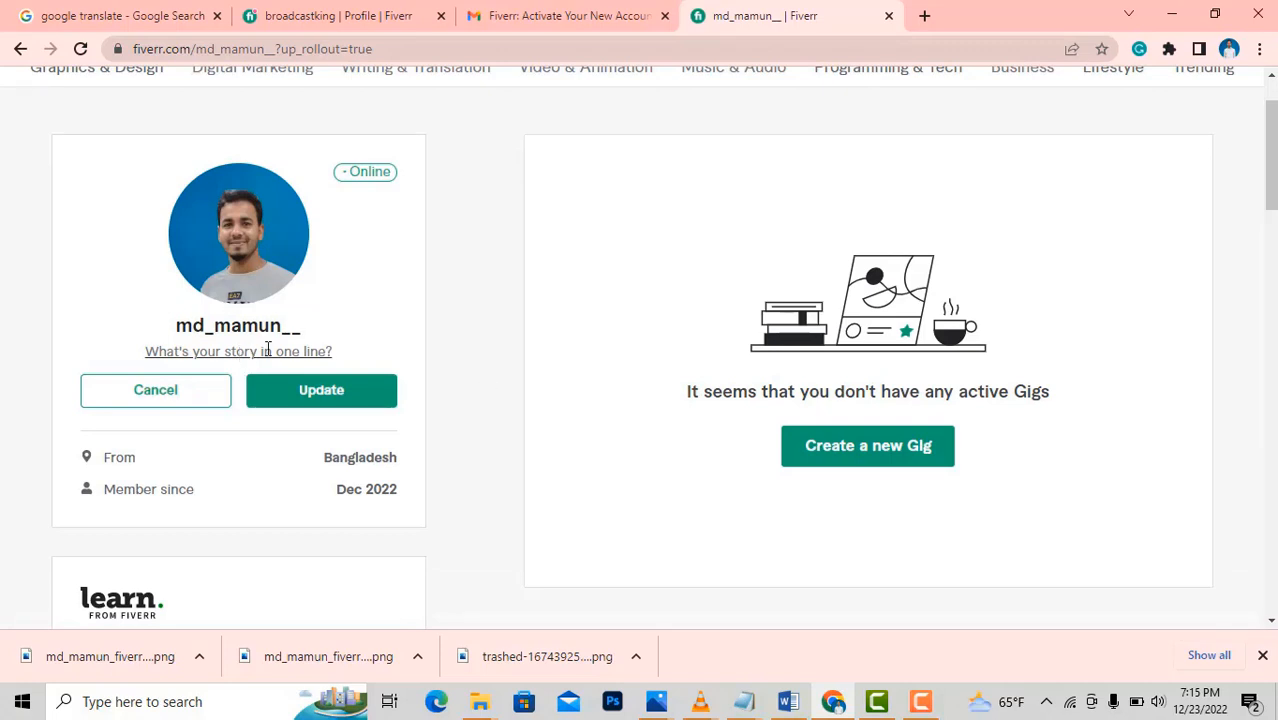
text(My aim is to provide good Digital marketing service.)
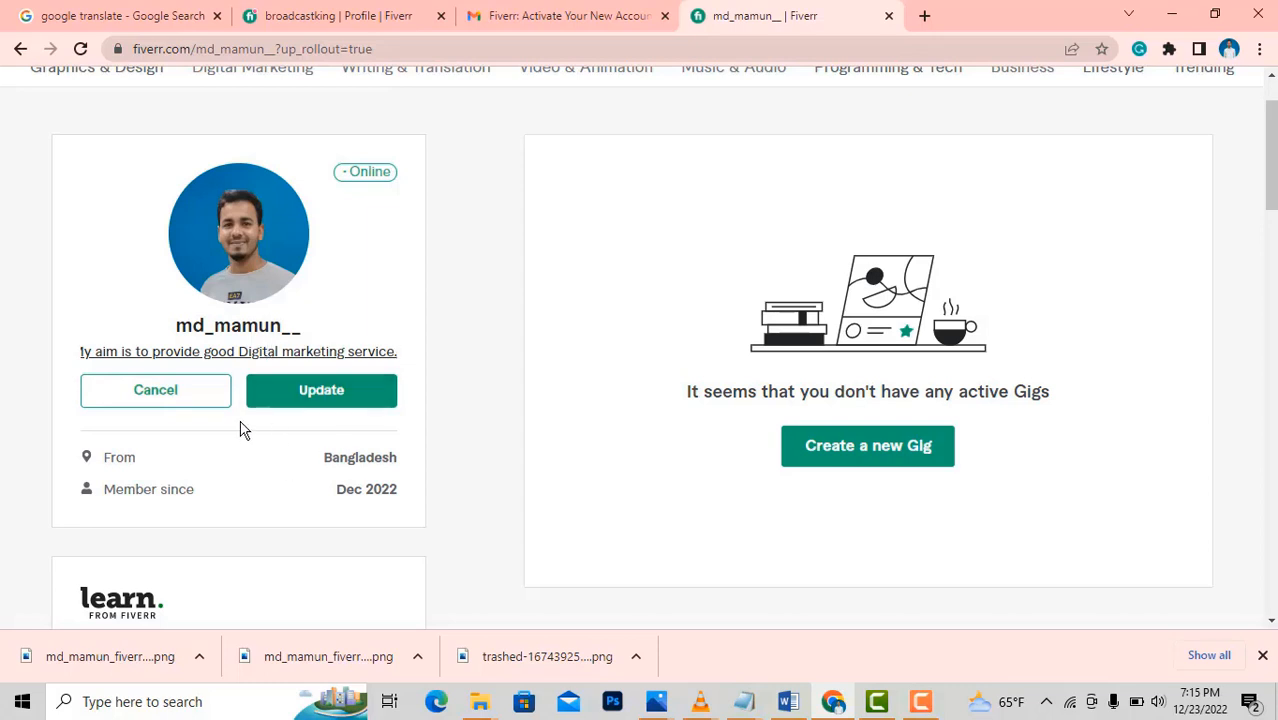
scroll(337, 385, down, 1)
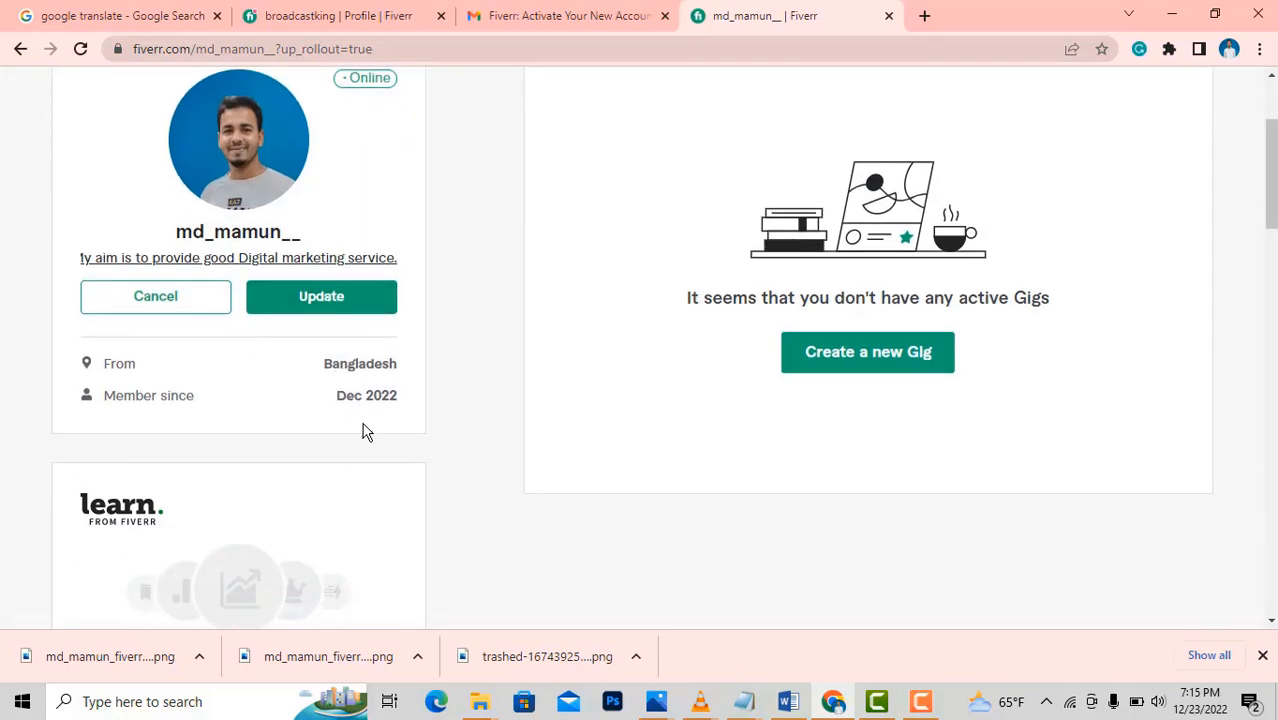
scroll(340, 422, up, 1)
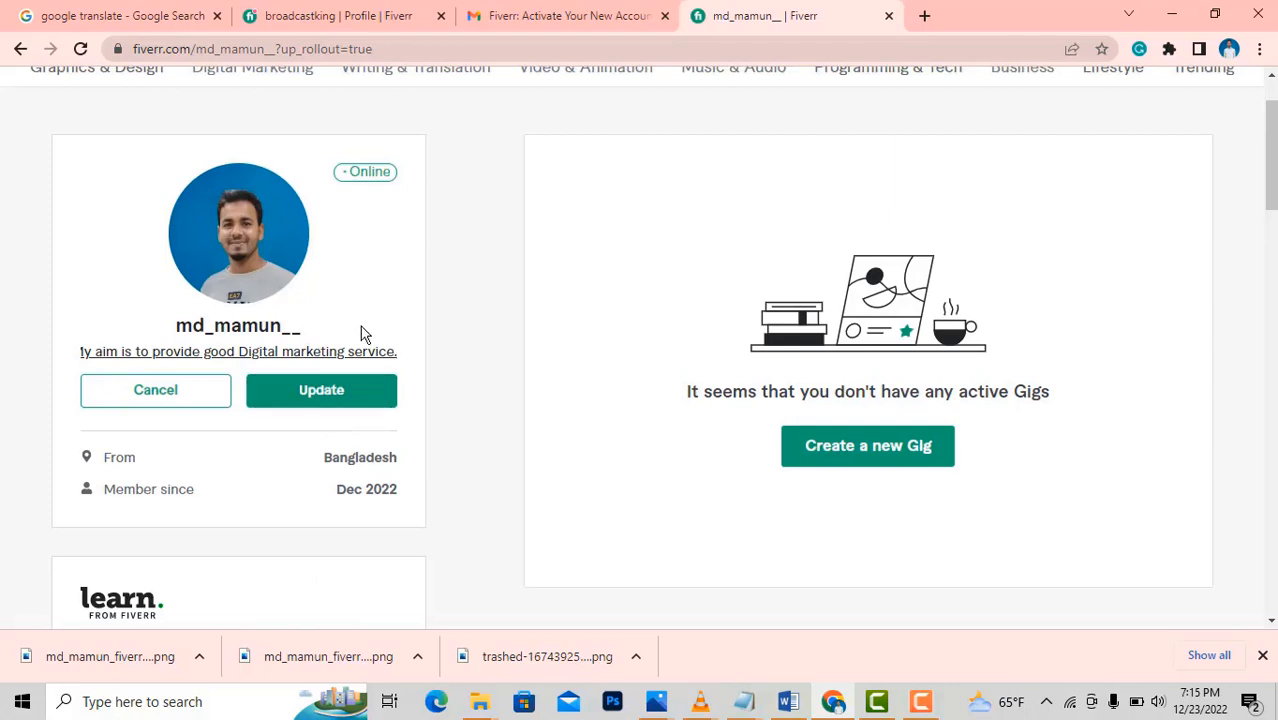
click(348, 398)
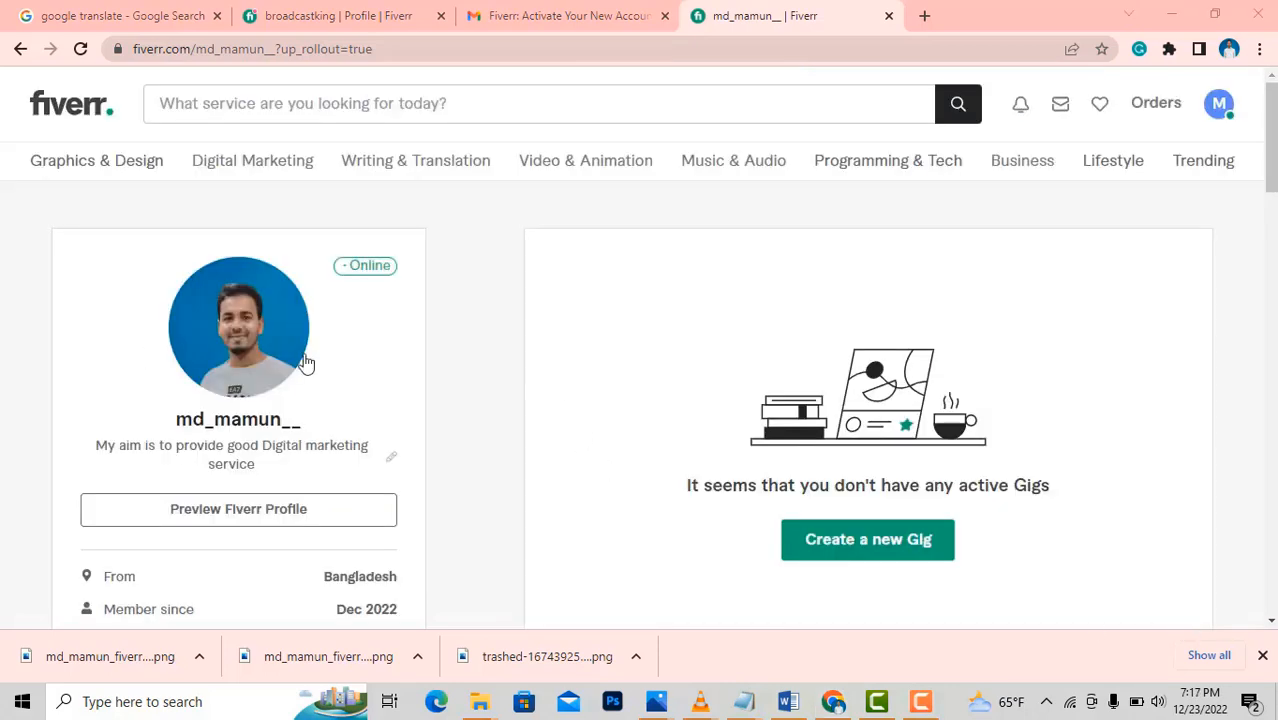
- Fill in the profile description introducing a Digital Marketing Specialist with 4 years of experience and the services offered, and update it
scroll(390, 407, down, 5)
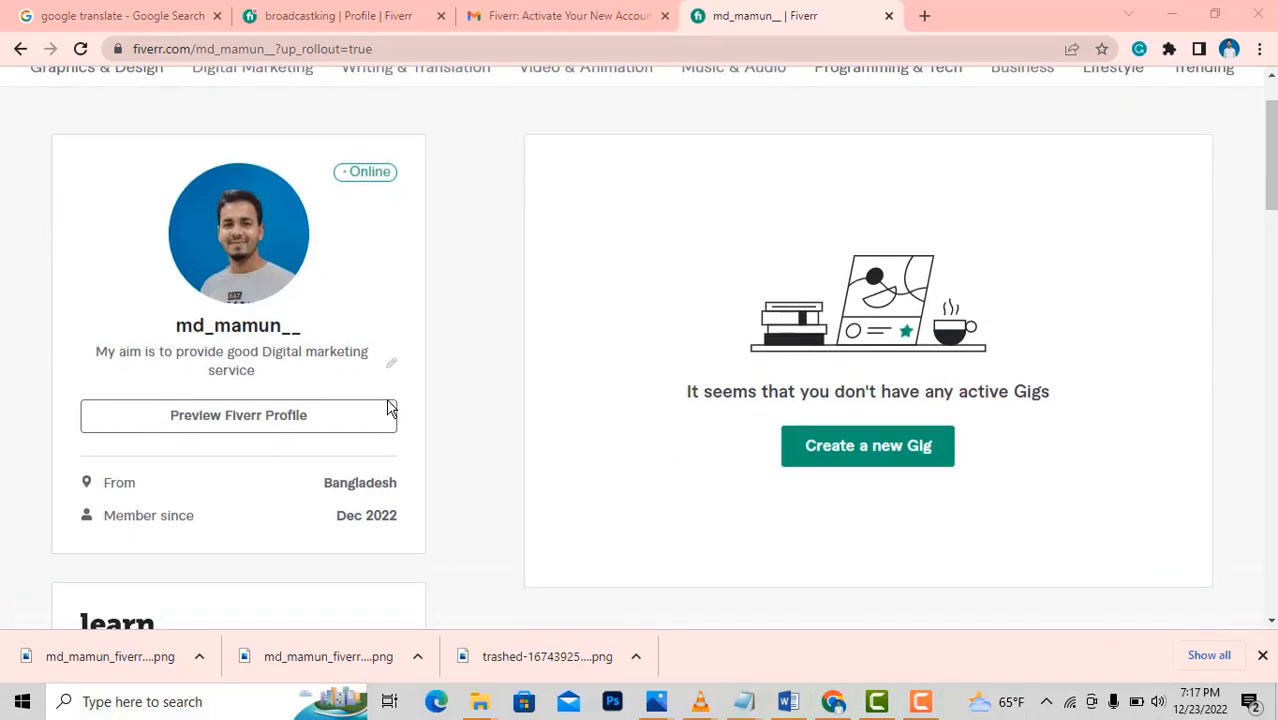
scroll(375, 407, down, 2)
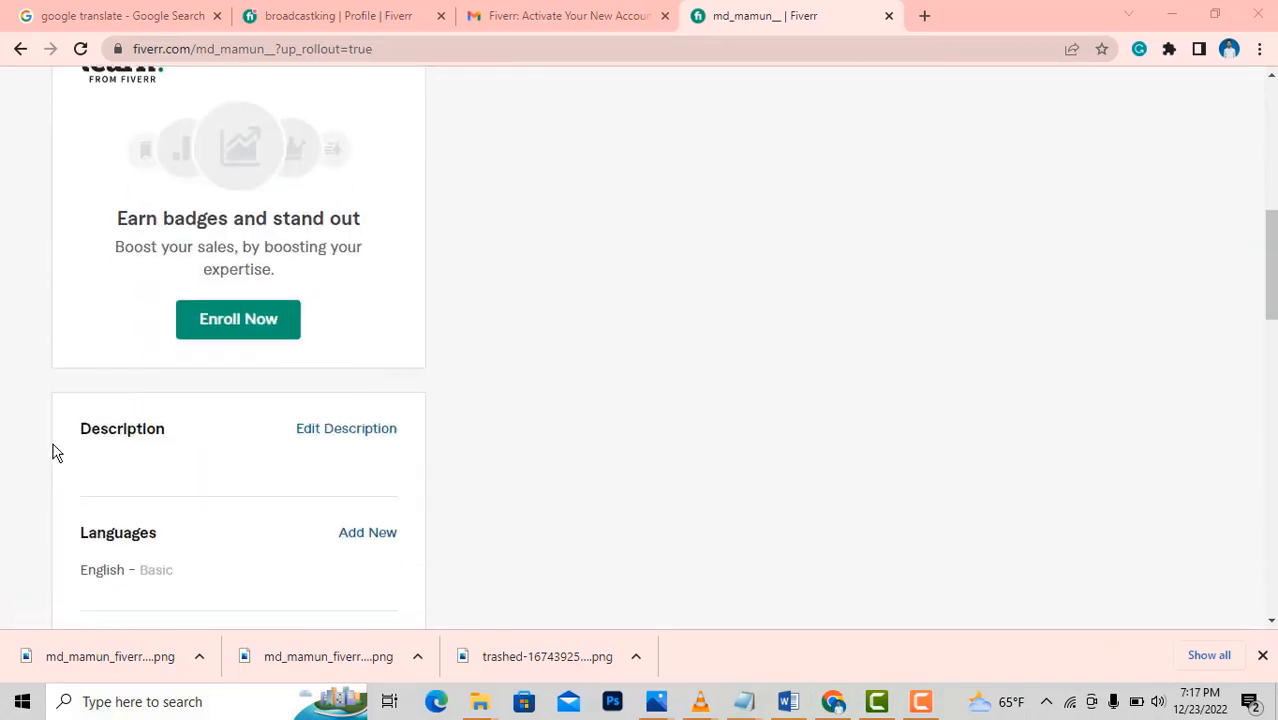
click(350, 436)
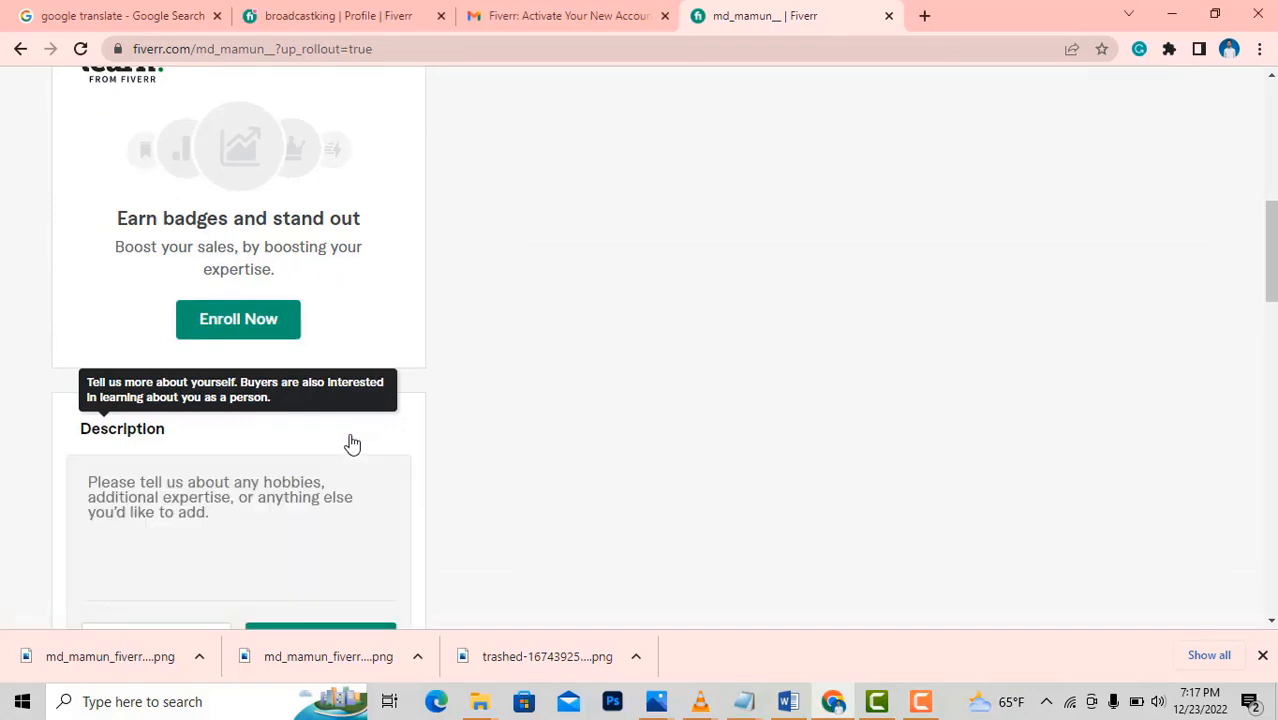
scroll(362, 474, down, 1)
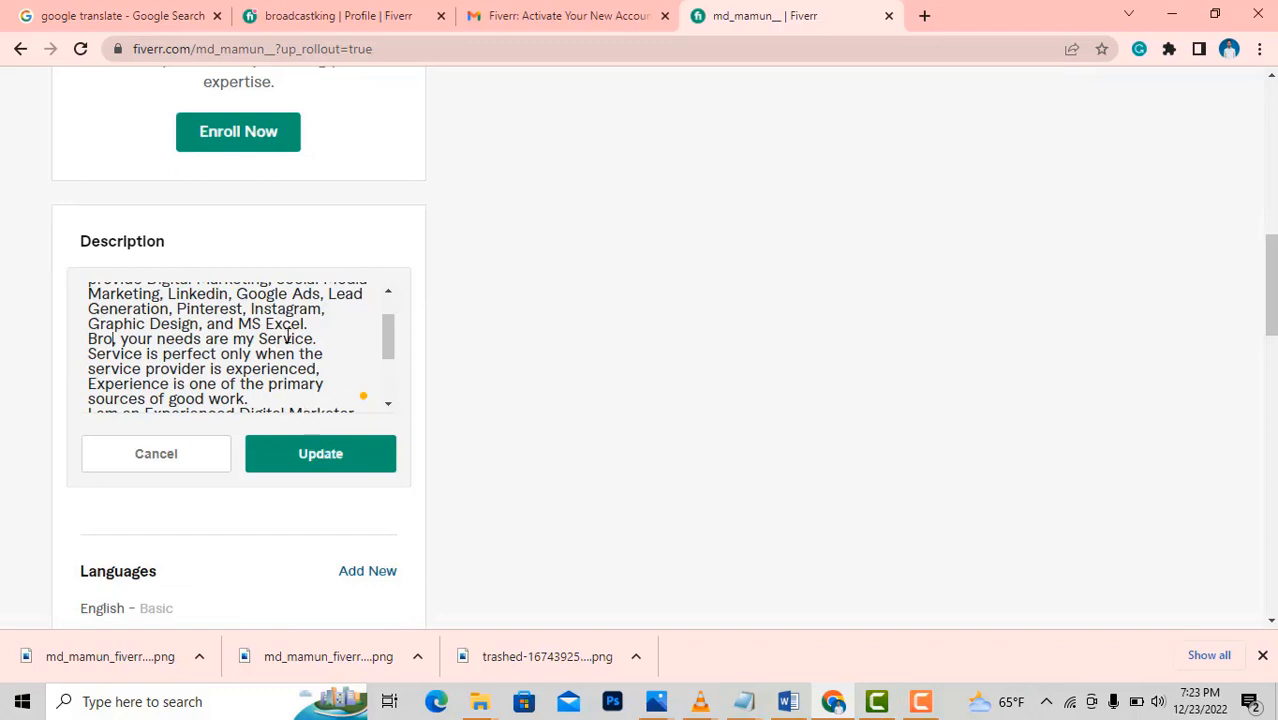
scroll(308, 345, down, 2)
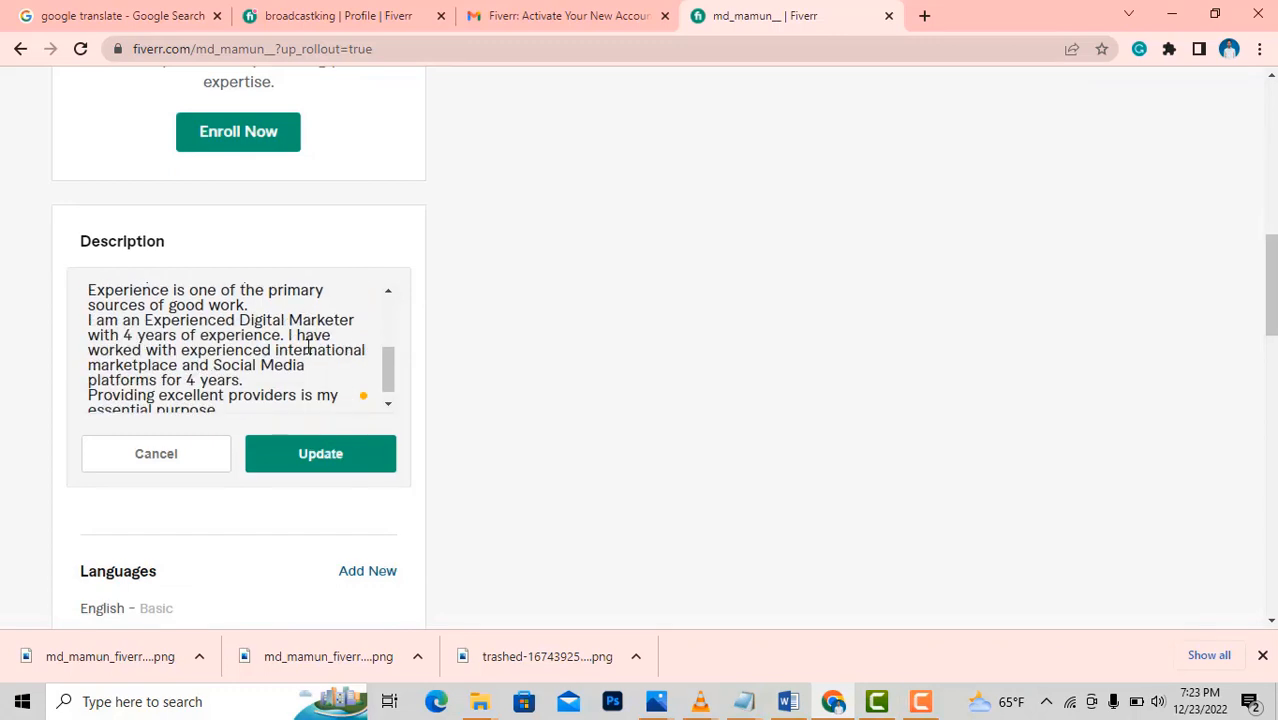
click(336, 457)
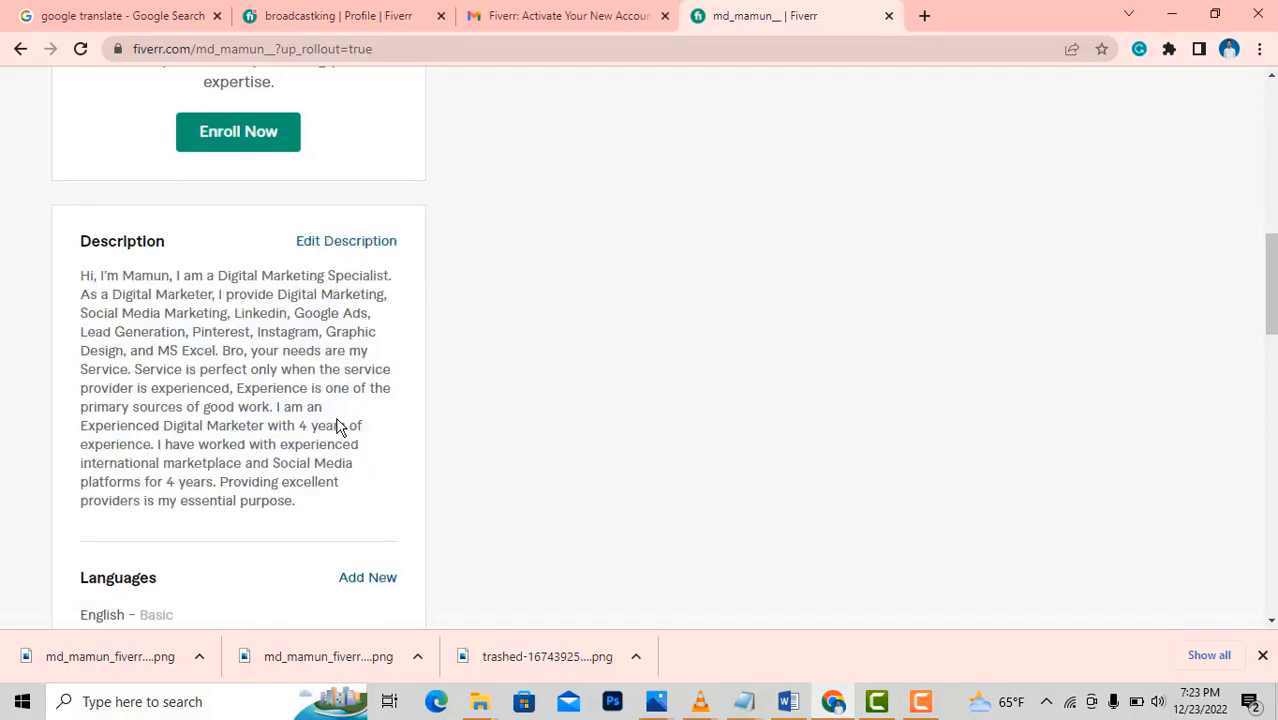
- Add Bengali to the profile's languages with the level Native/Bilingual
scroll(360, 325, down, 2)
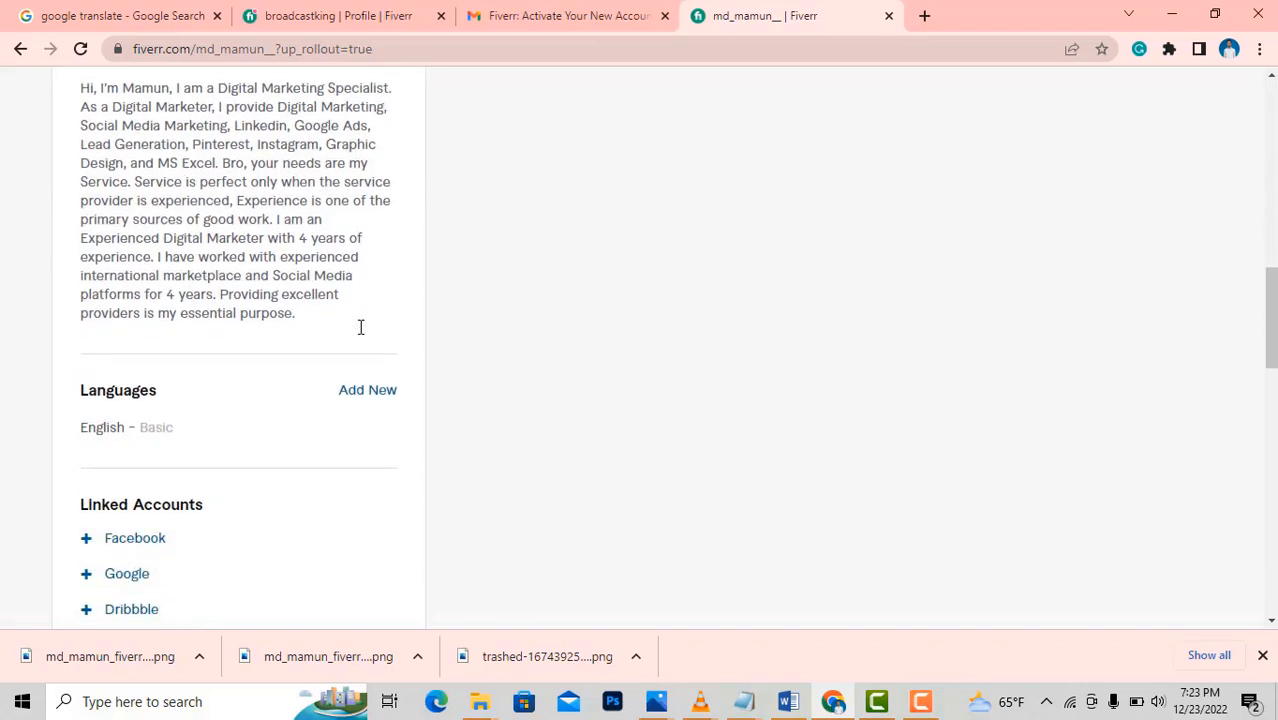
click(368, 400)
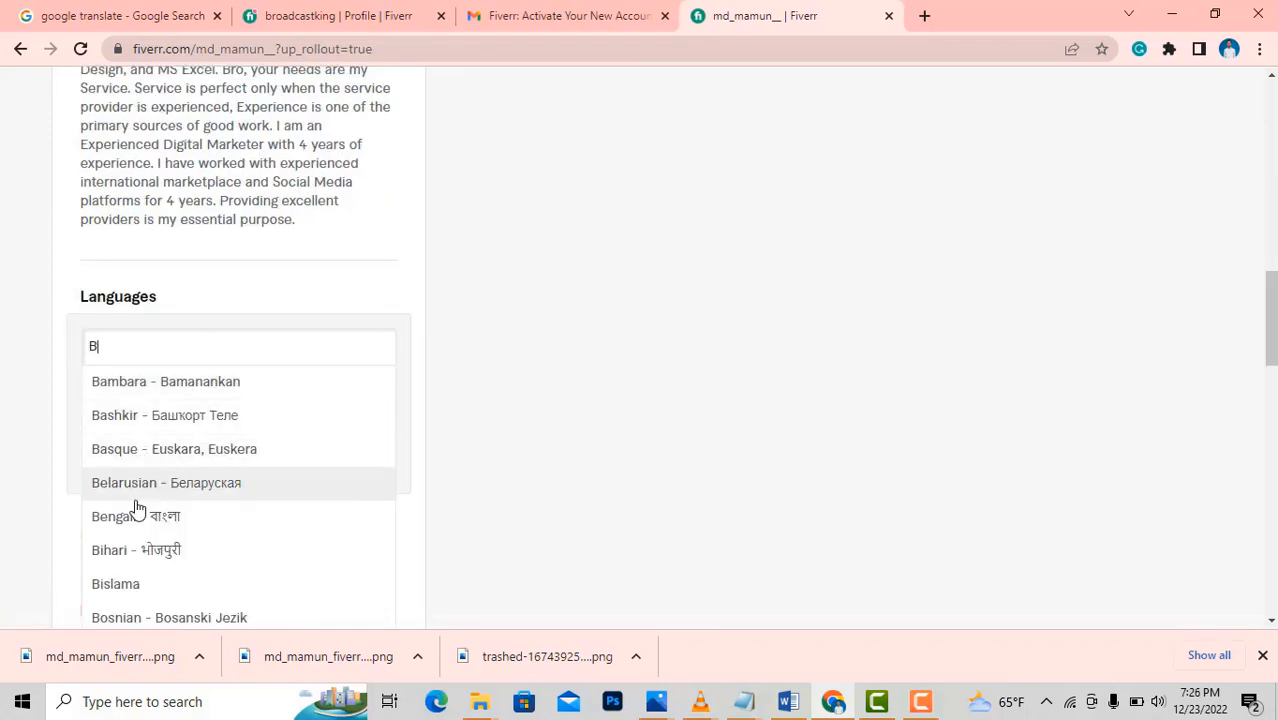
click(157, 520)
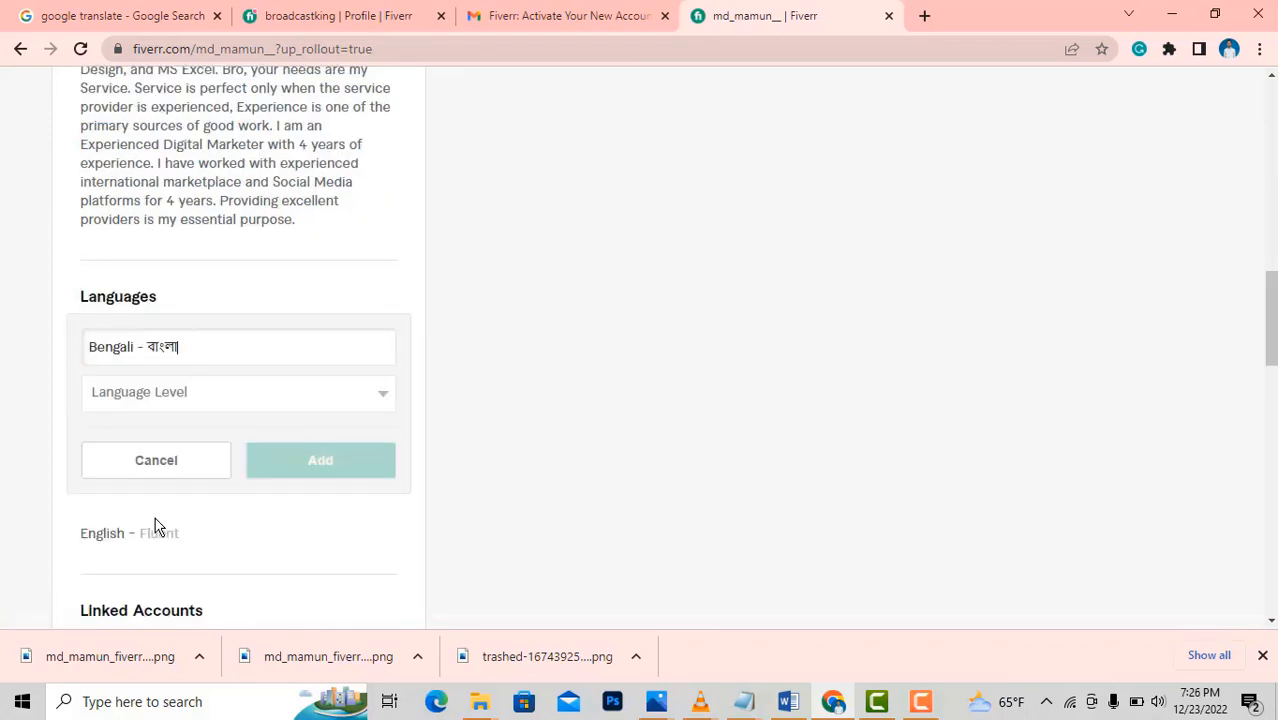
click(385, 400)
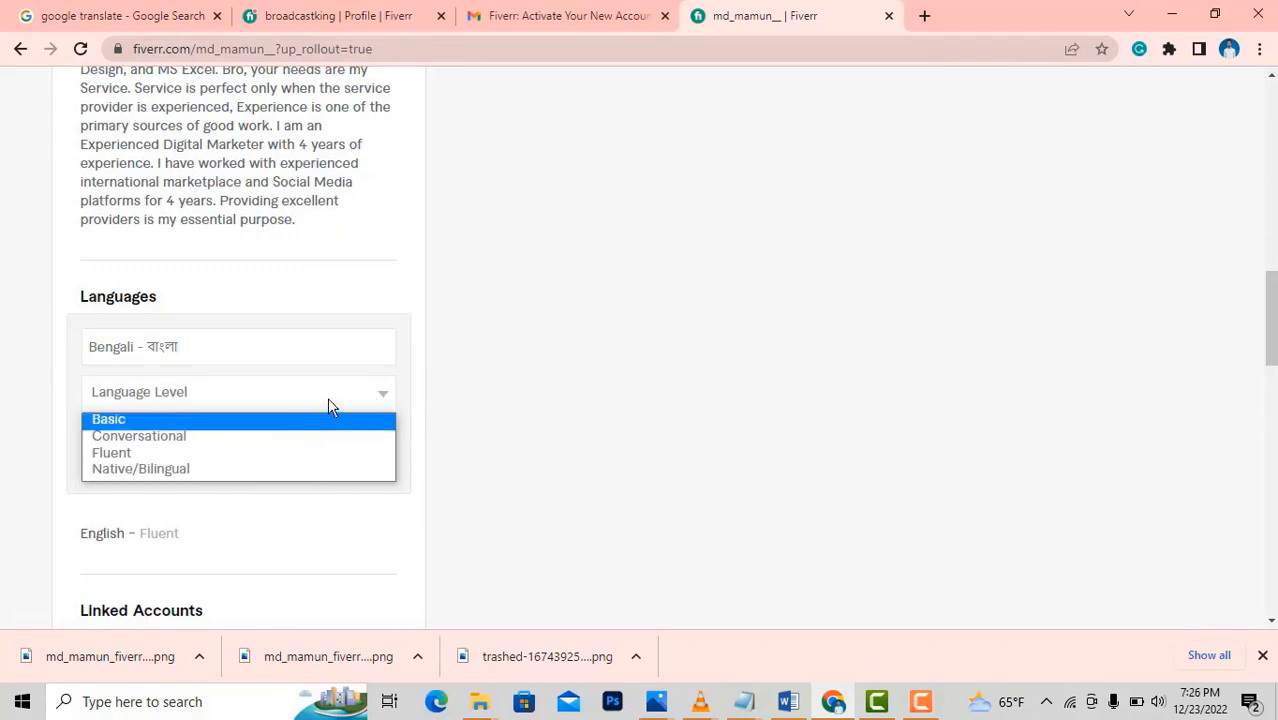
click(219, 468)
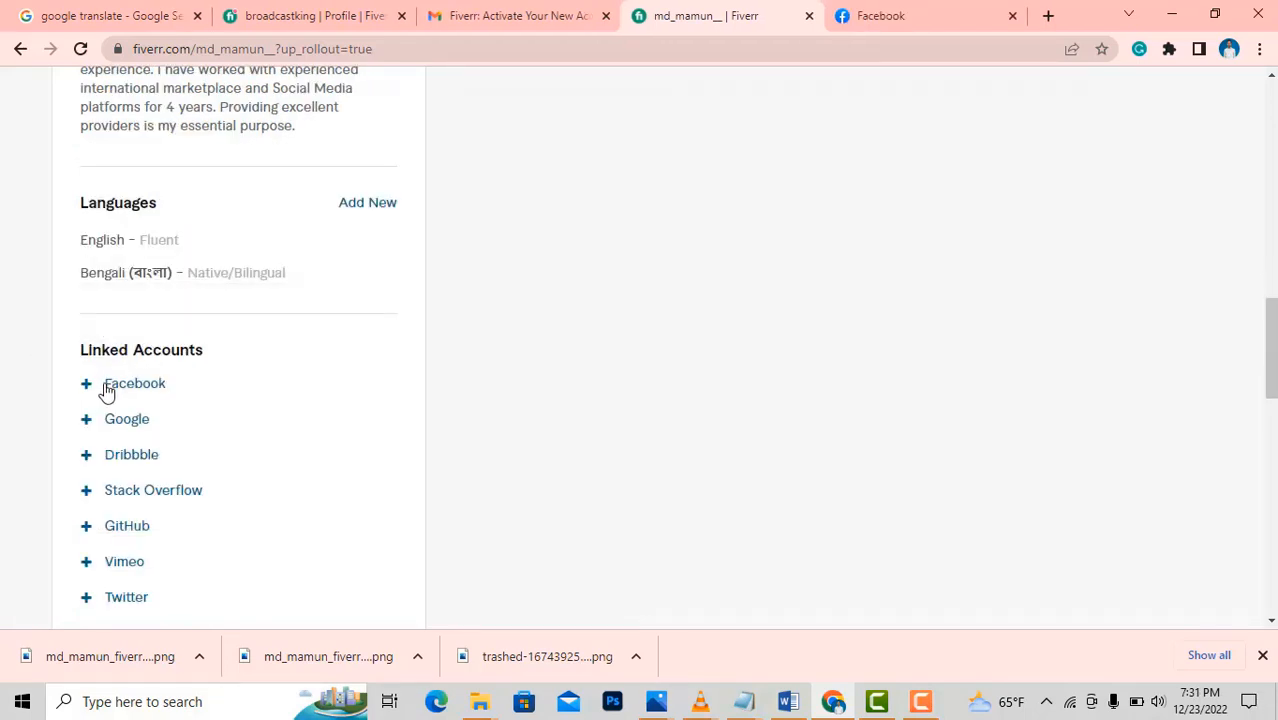
- Link the Facebook and Google accounts to the profile
click(107, 390)
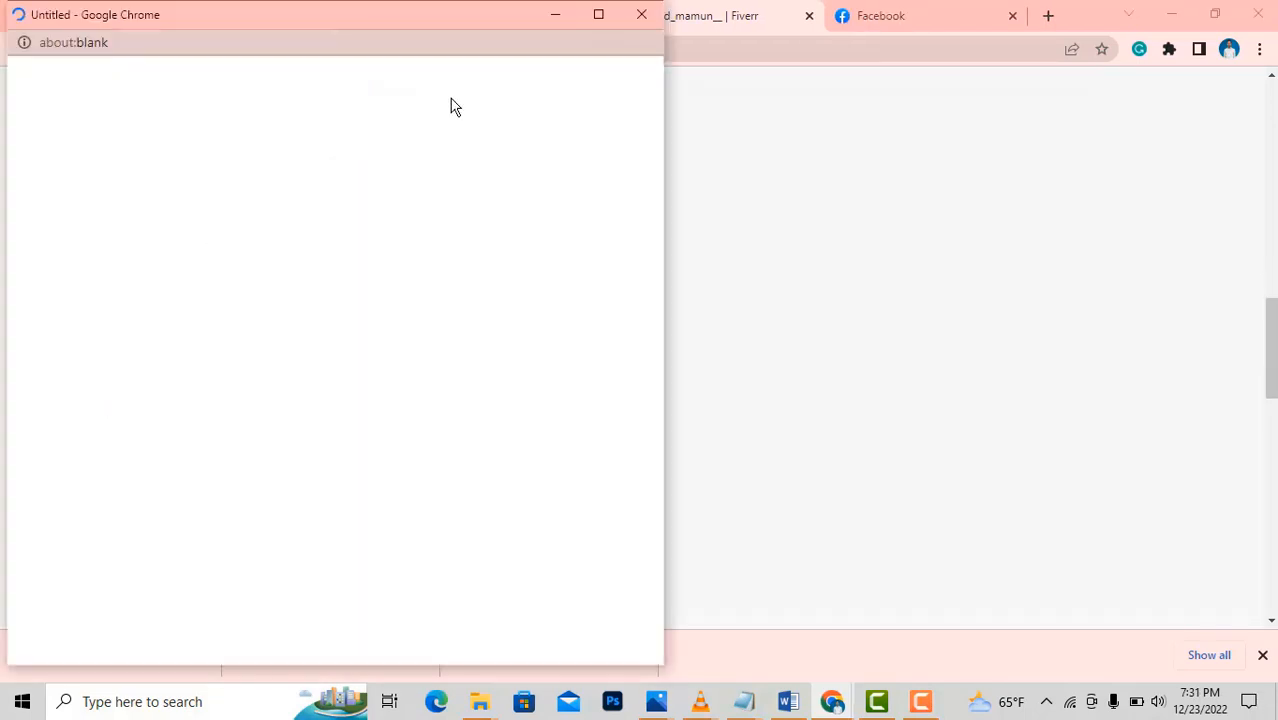
click(640, 15)
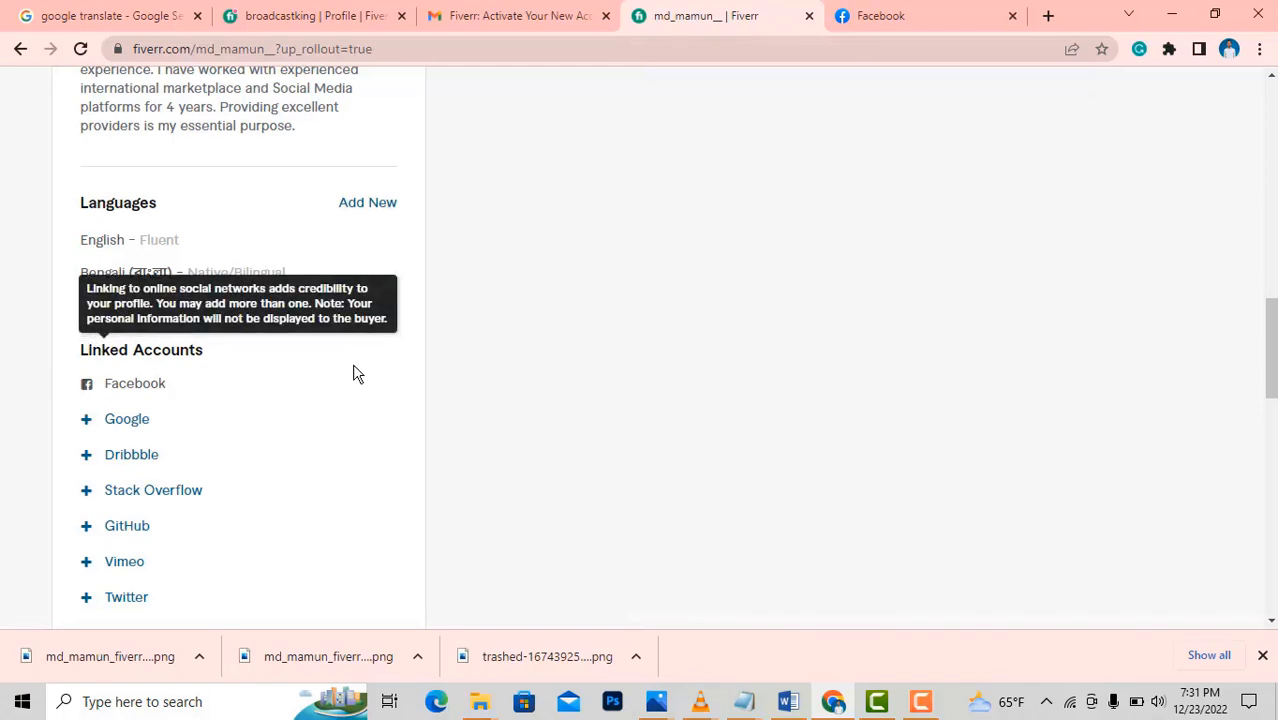
click(86, 421)
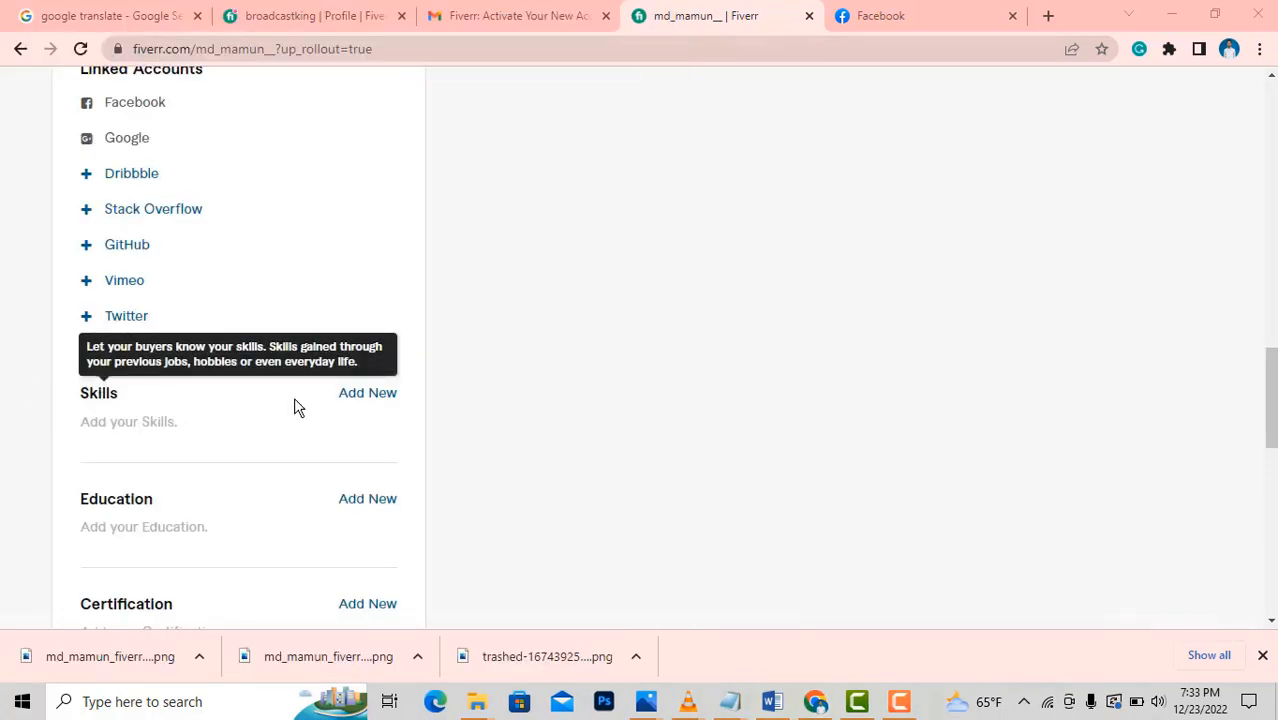
- Add Digital marketing to the profile's skills with the experience level Expert
click(376, 396)
scroll(316, 380, down, 1)
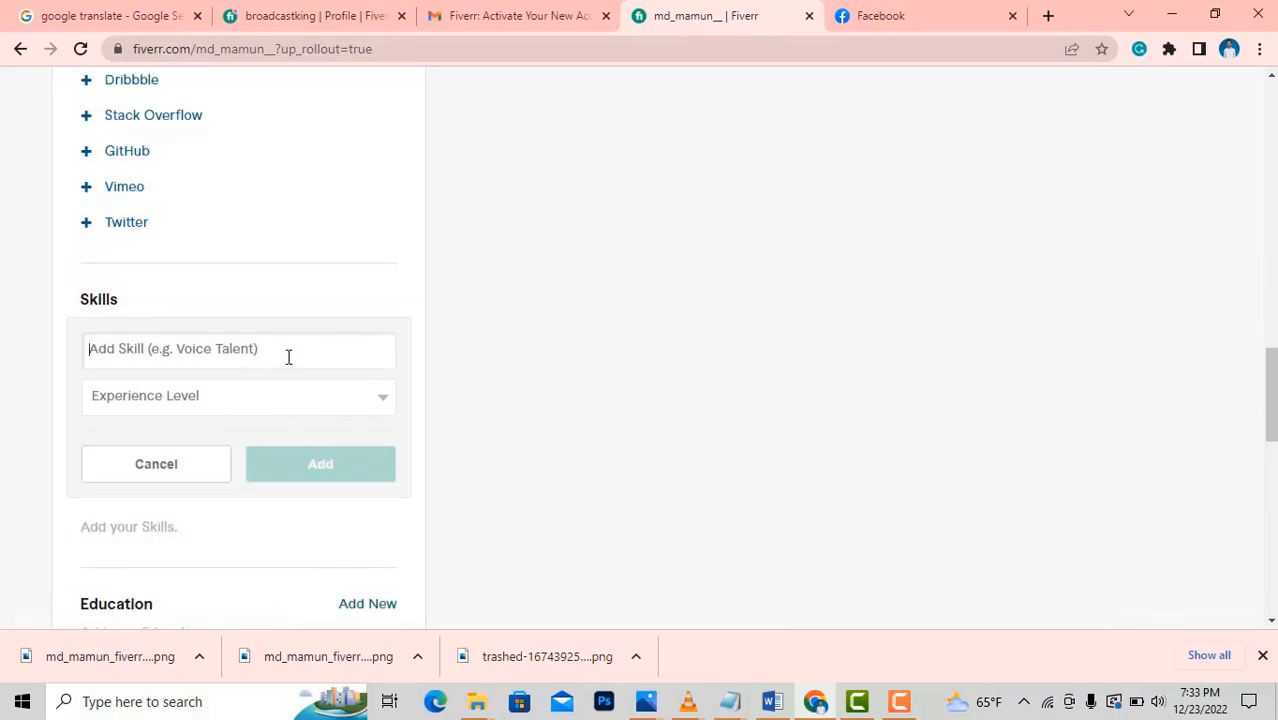
text(D)
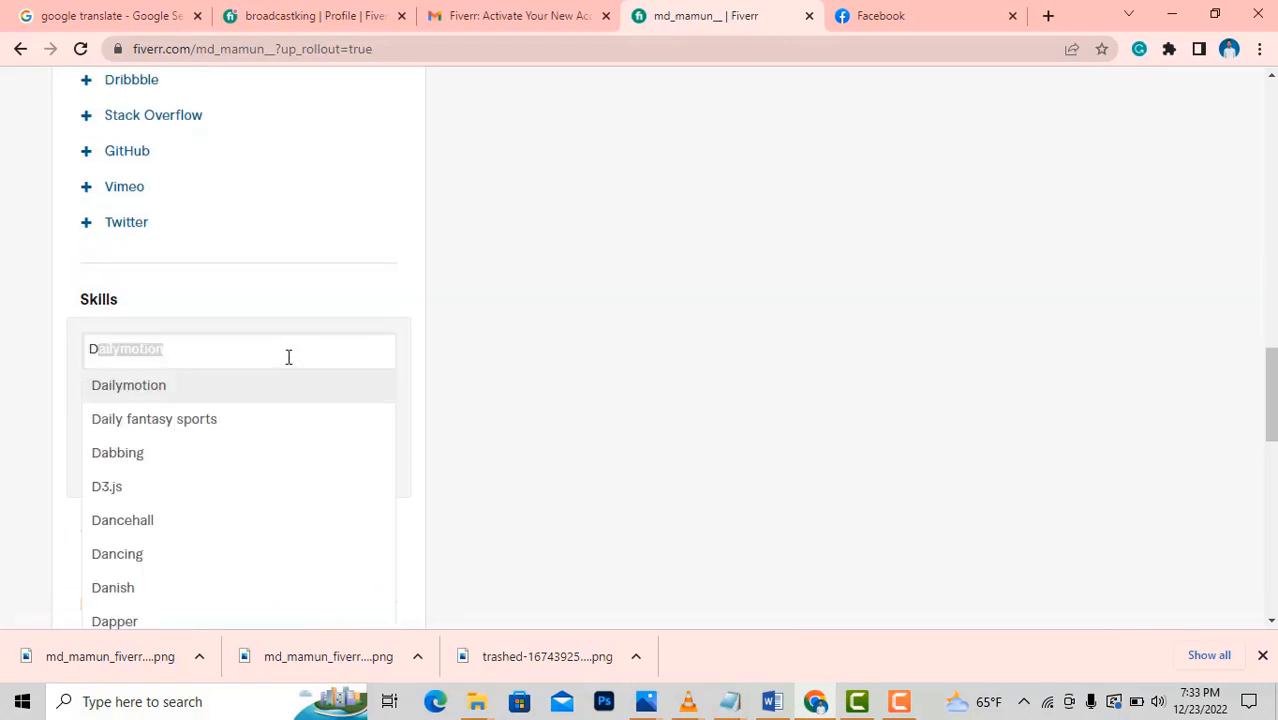
text(igi)
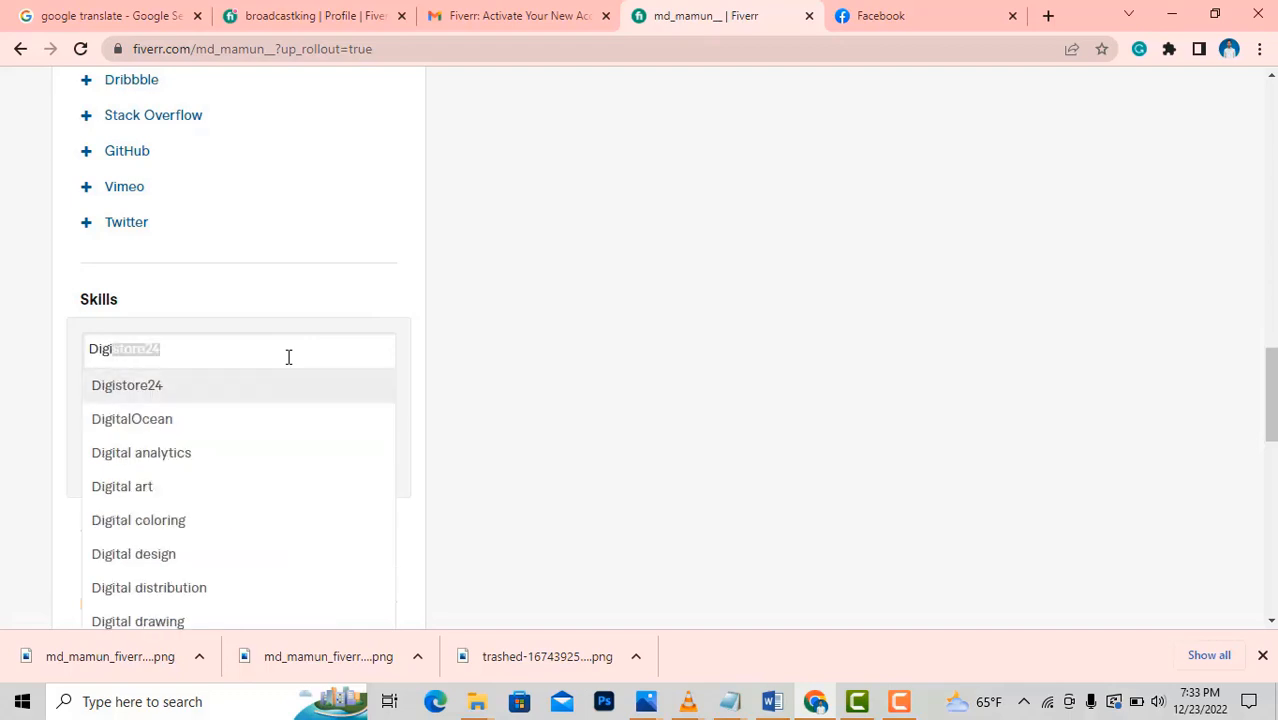
text(tal)
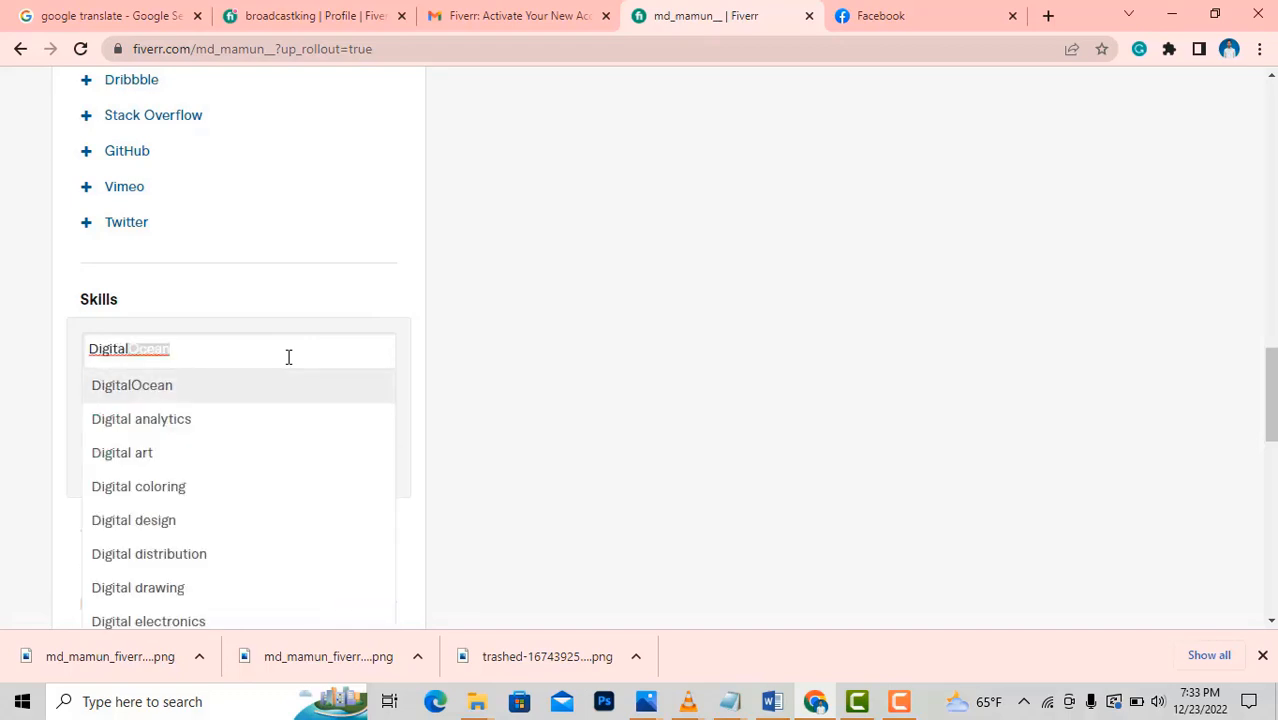
text( M)
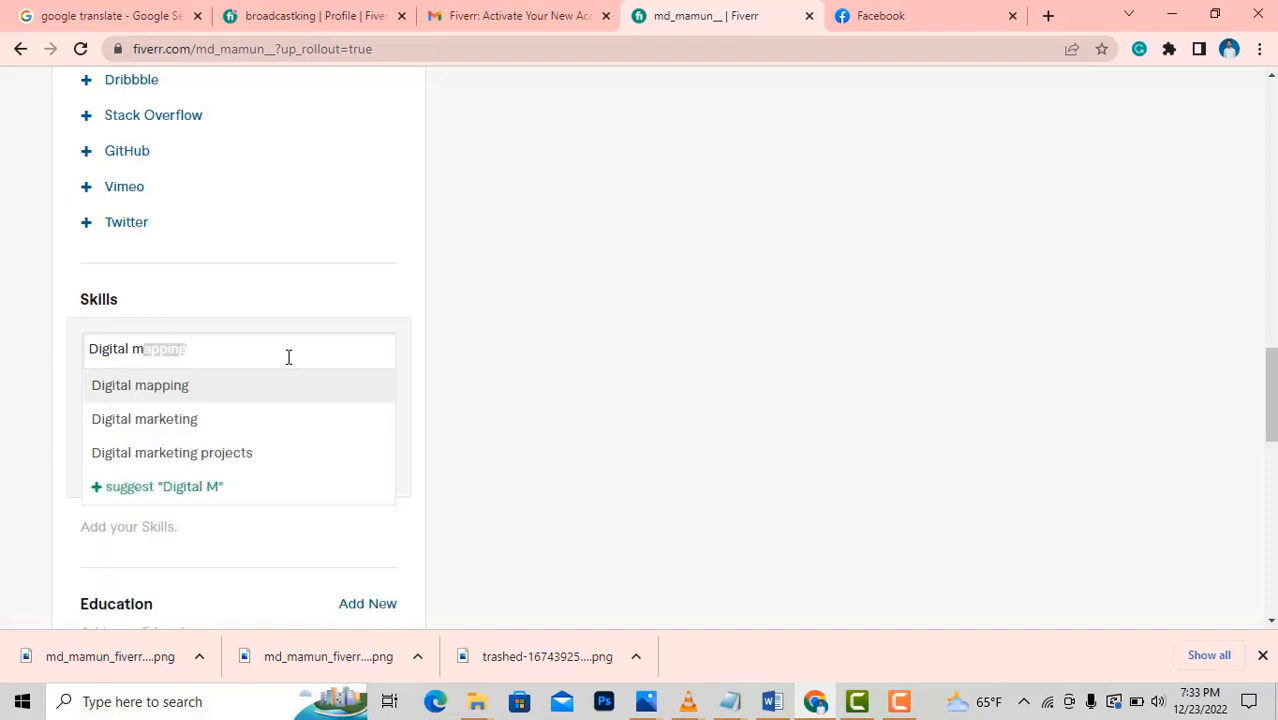
click(222, 421)
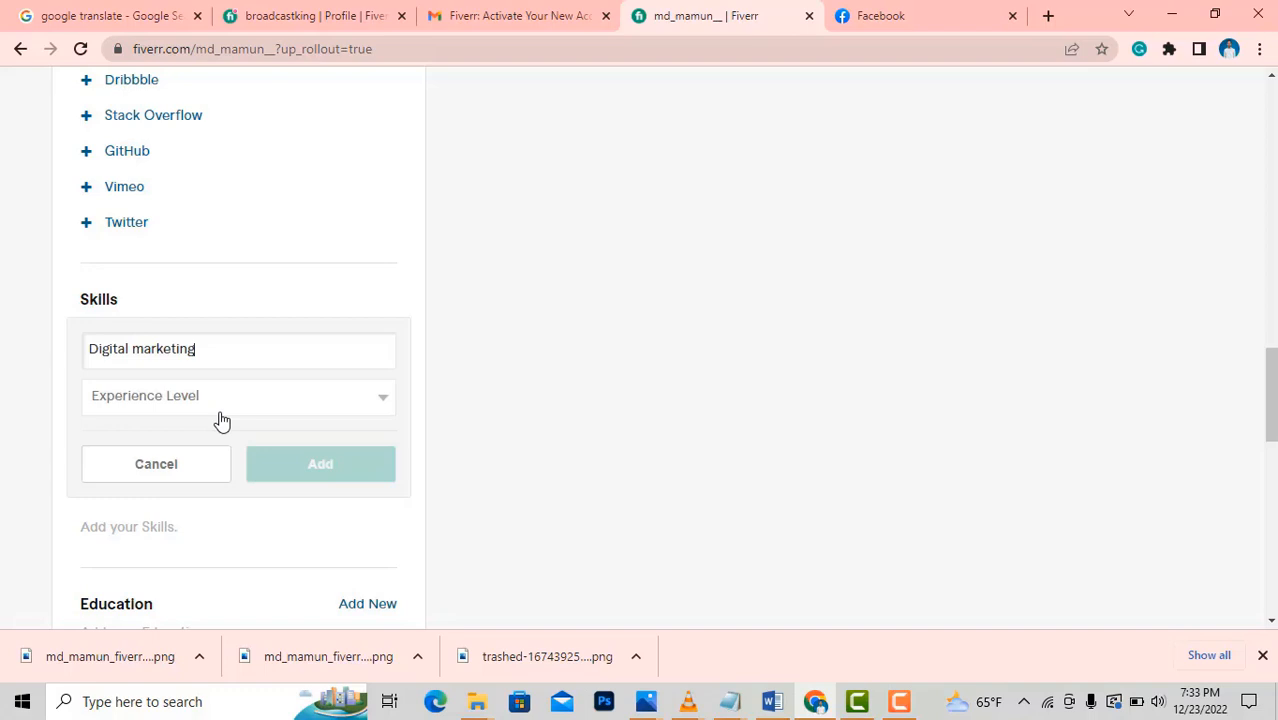
click(383, 400)
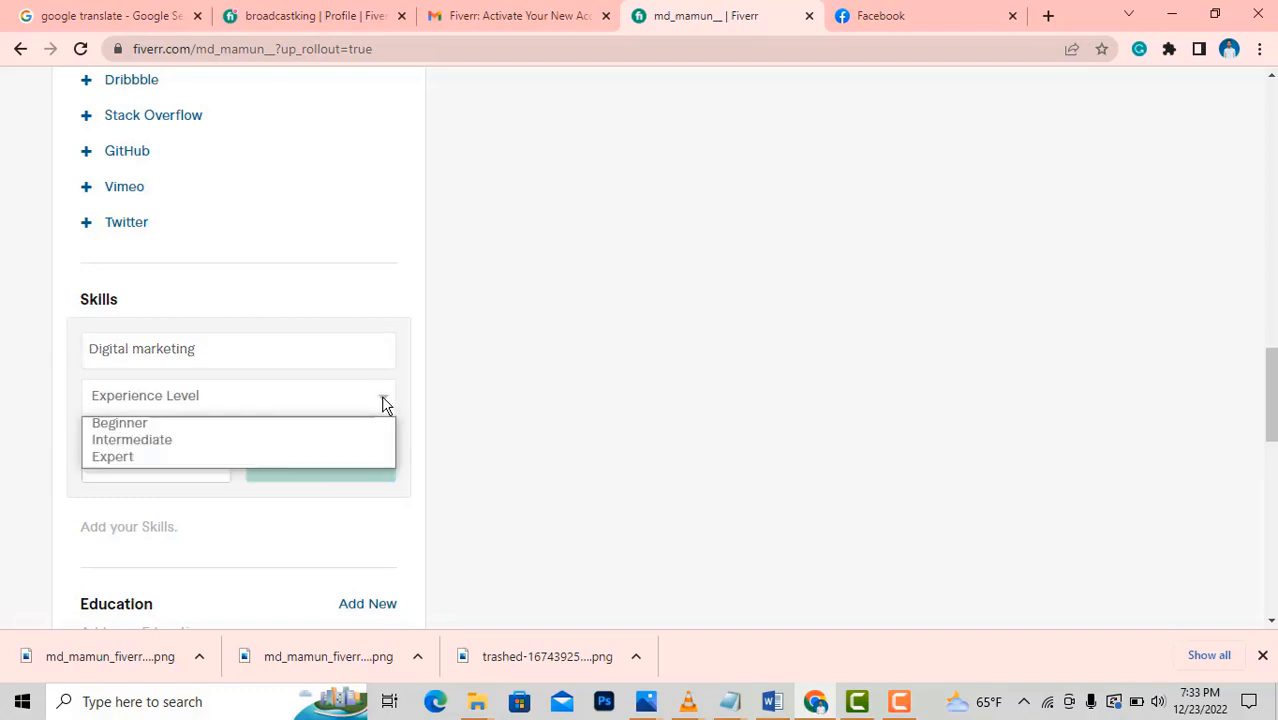
click(199, 457)
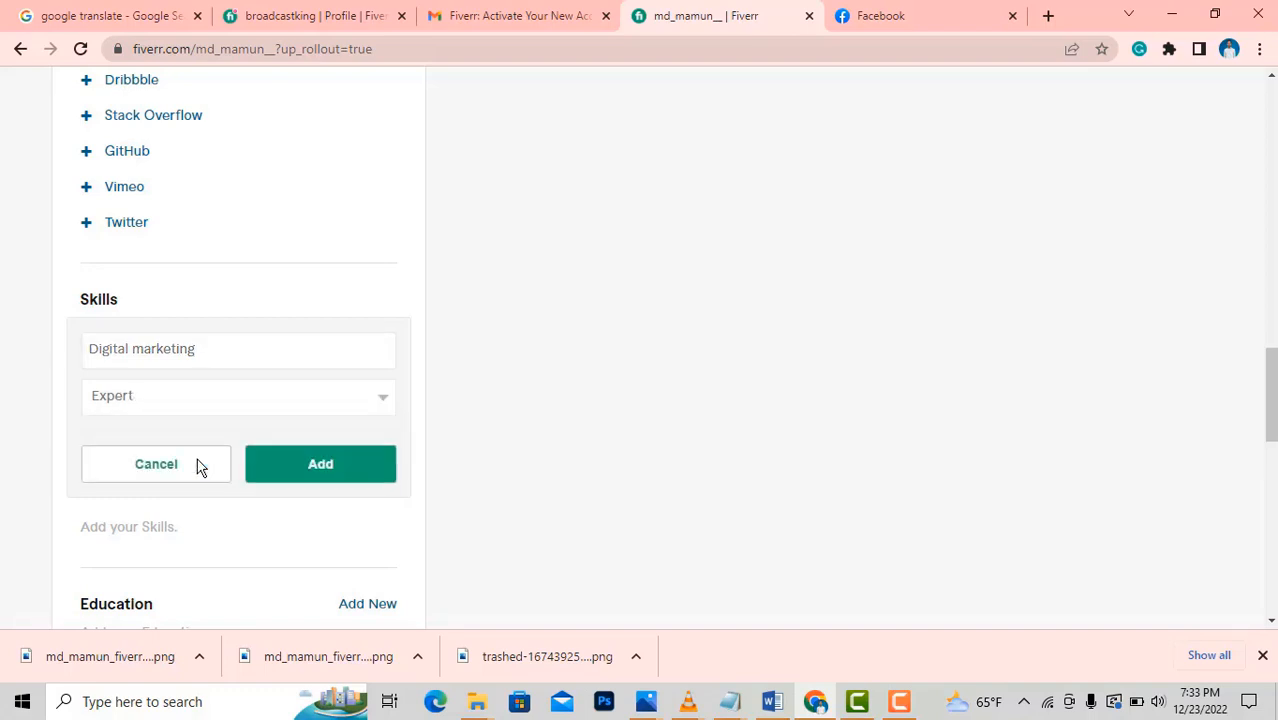
click(334, 474)
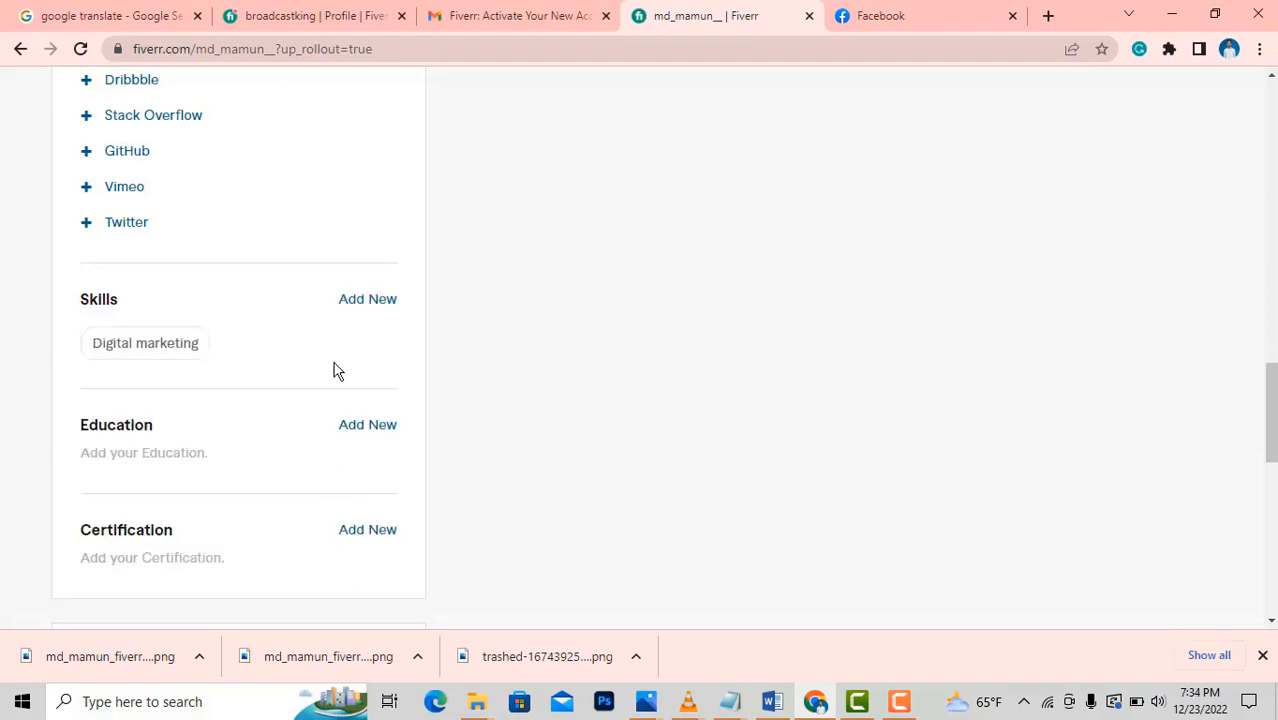
- Add more skills, including Facebook messenger, Facebook ads, Facebook, Google ads, Video marketing, Social media infographic design, Graphic design and Instagram
click(367, 304)
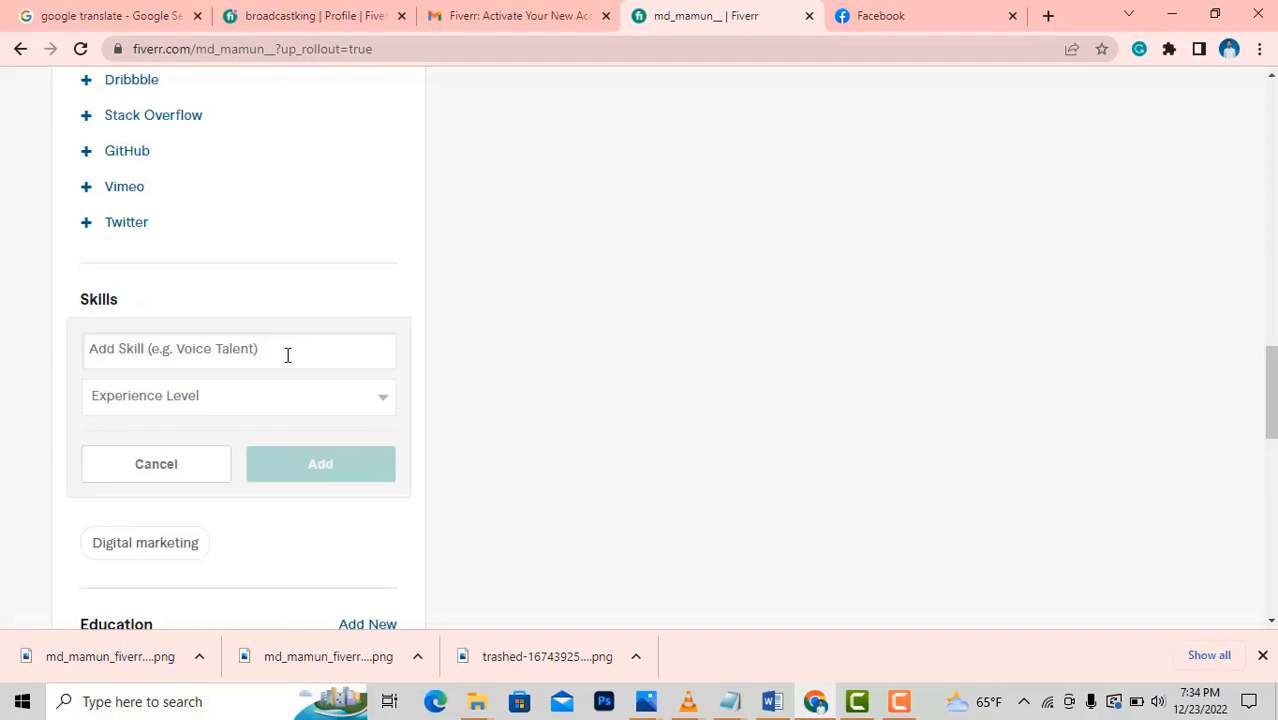
text(Social)
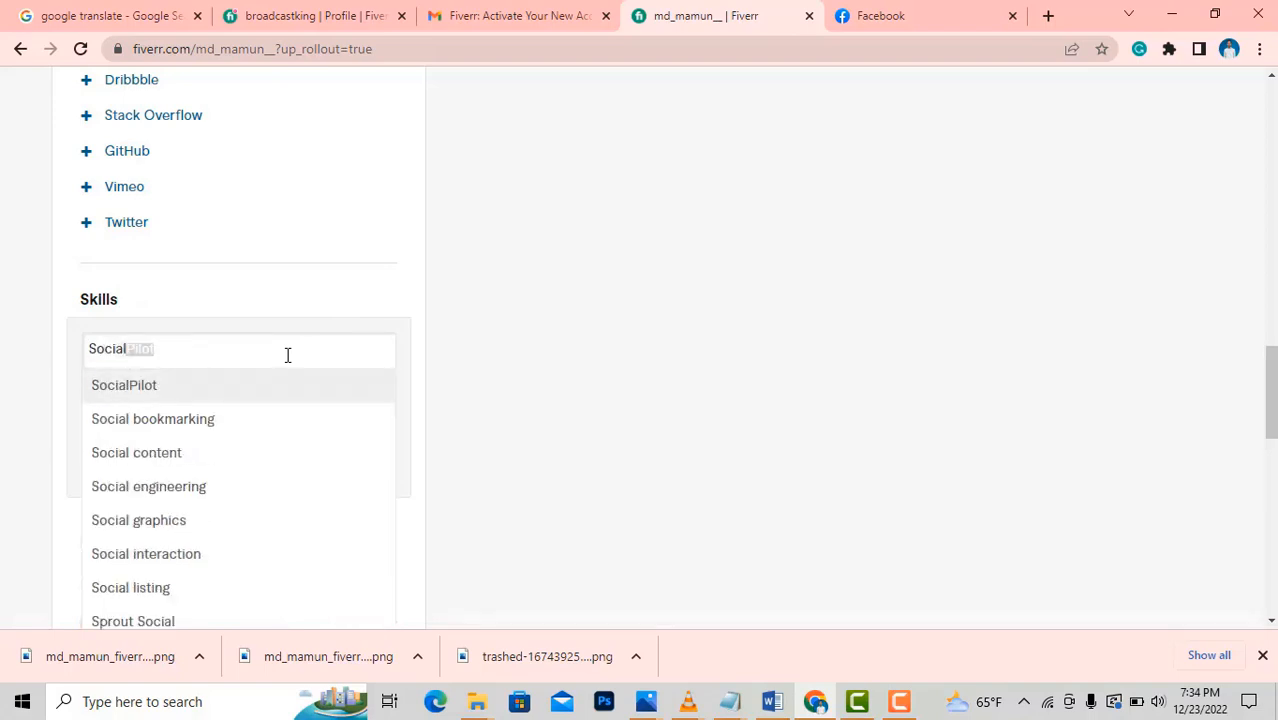
text( m)
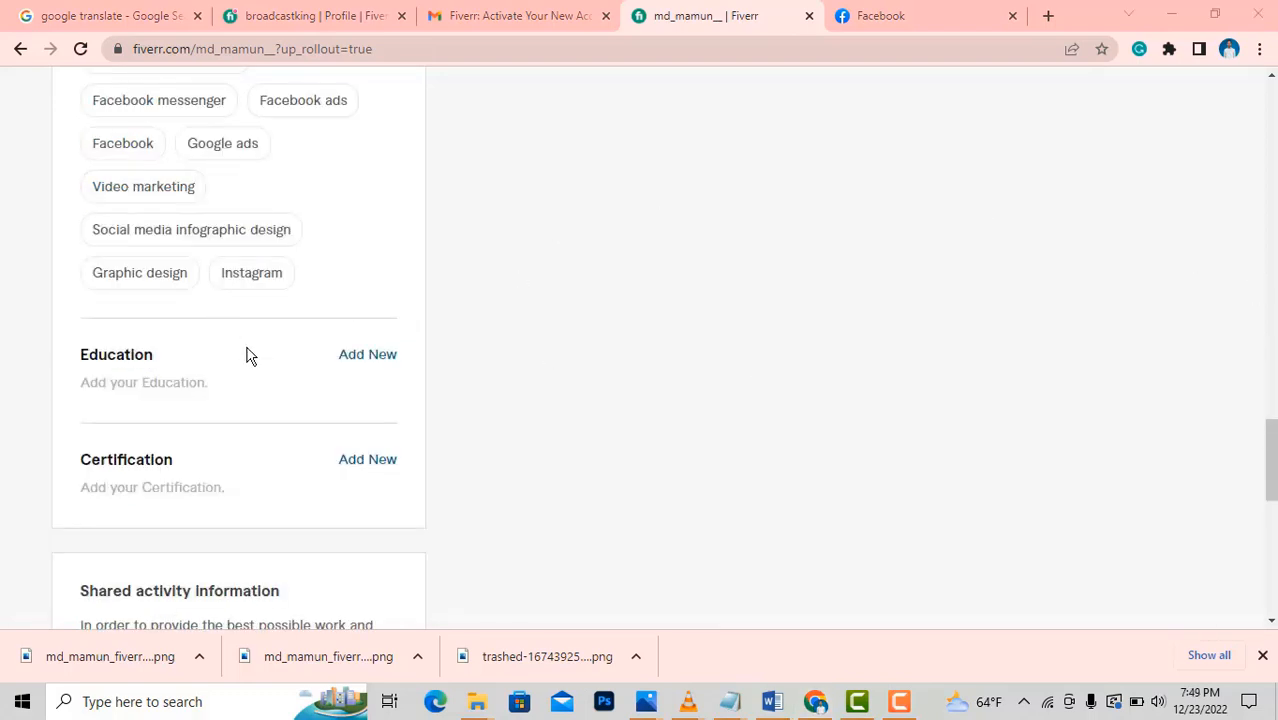
- Add an education entry for Islamia College, Bangladesh, with title Certificate, major "Heigher Secondery School Cirtificate" and graduation year 2018
click(372, 358)
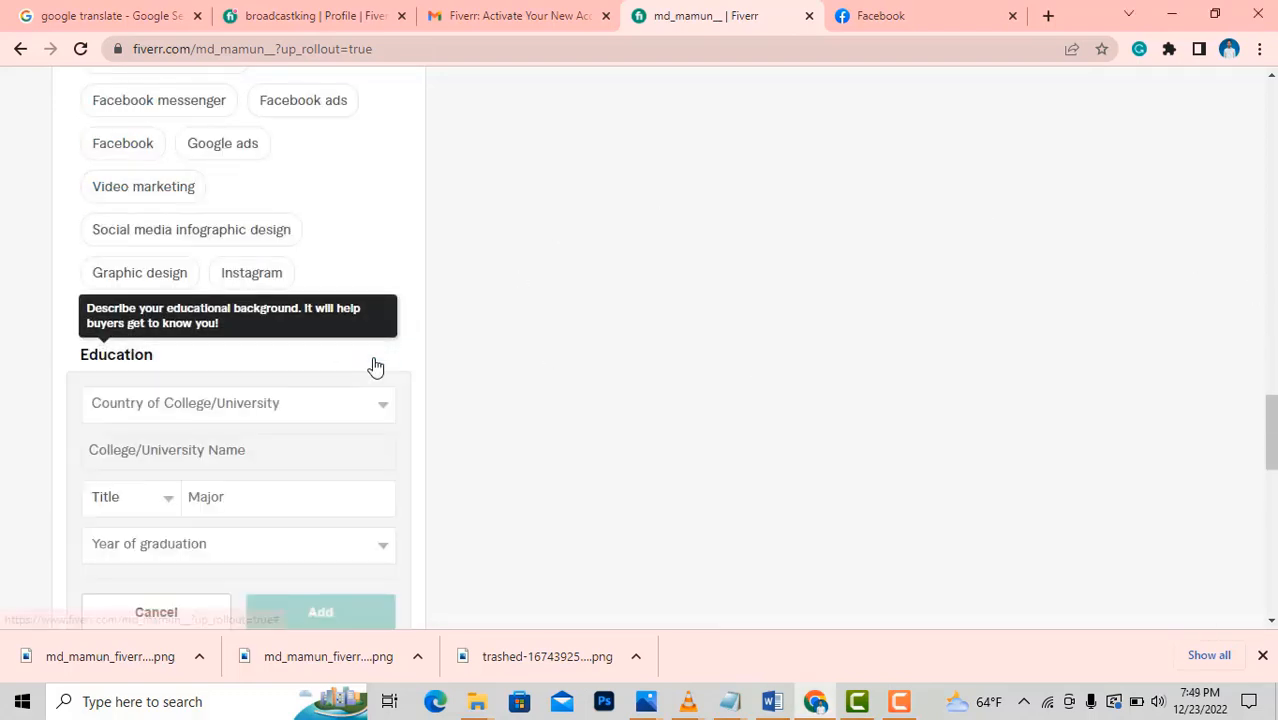
scroll(214, 402, down, 1)
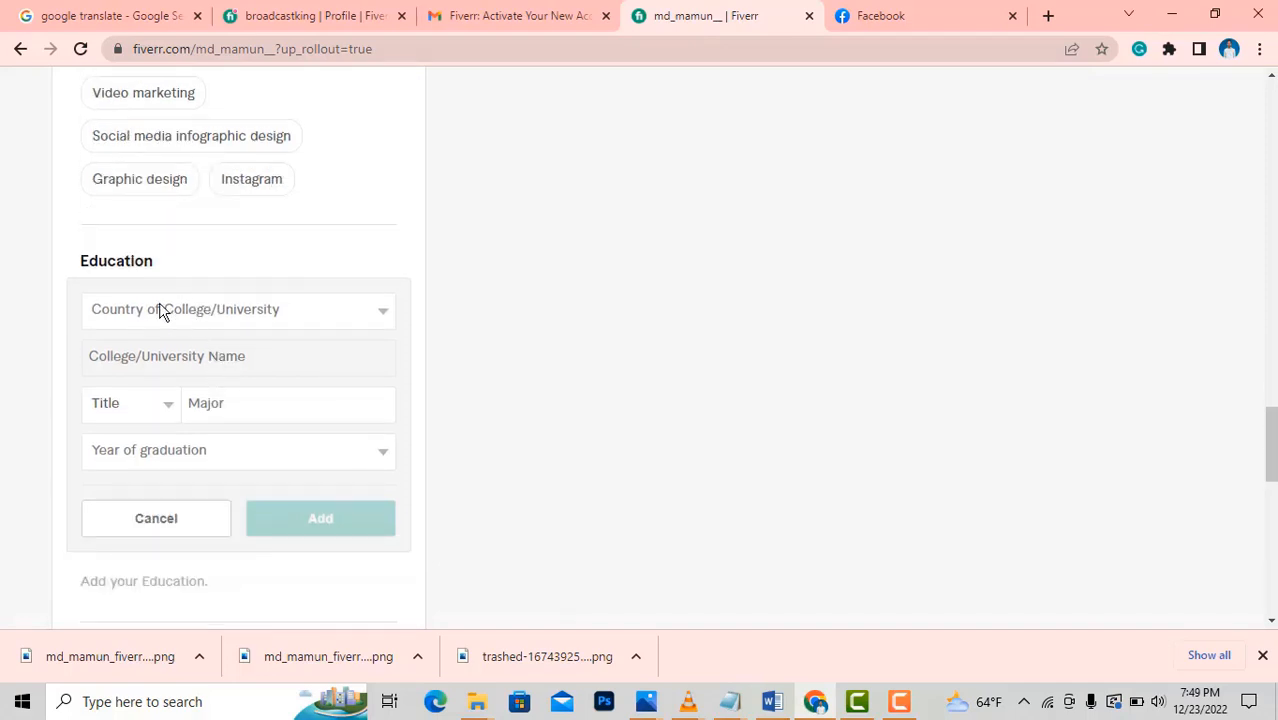
click(364, 318)
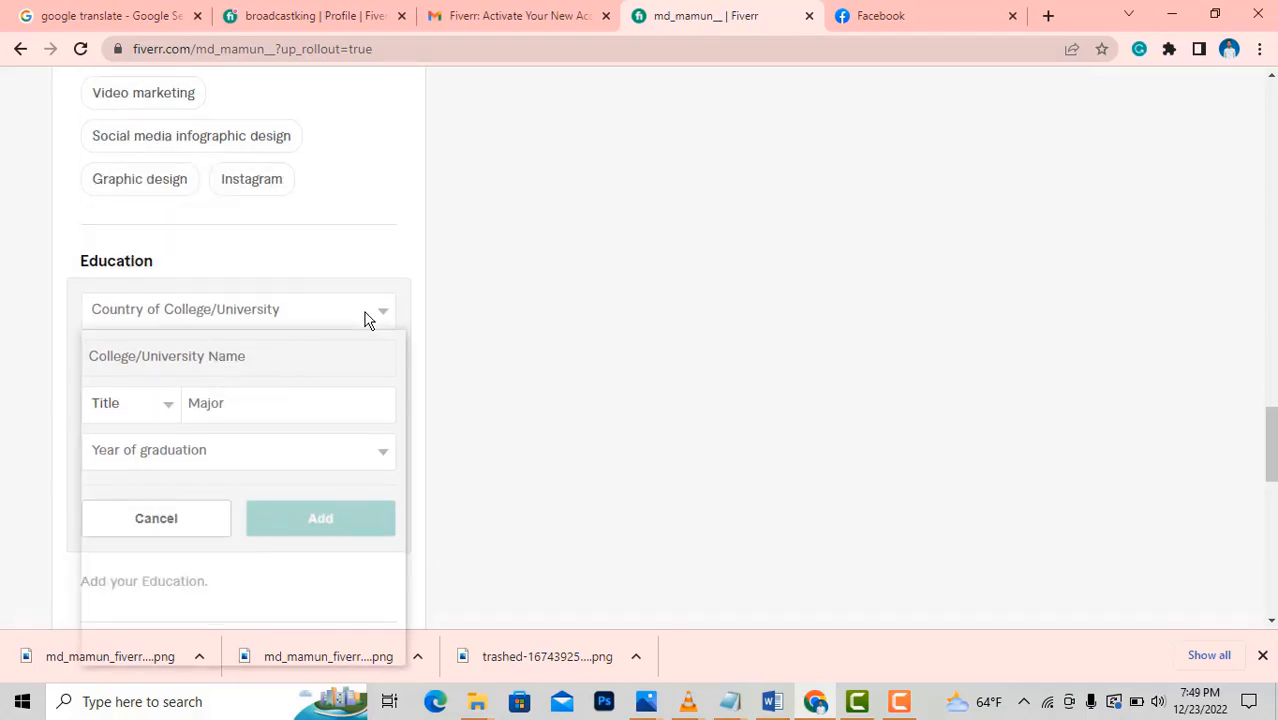
key(b)
key(a)
key(Return)
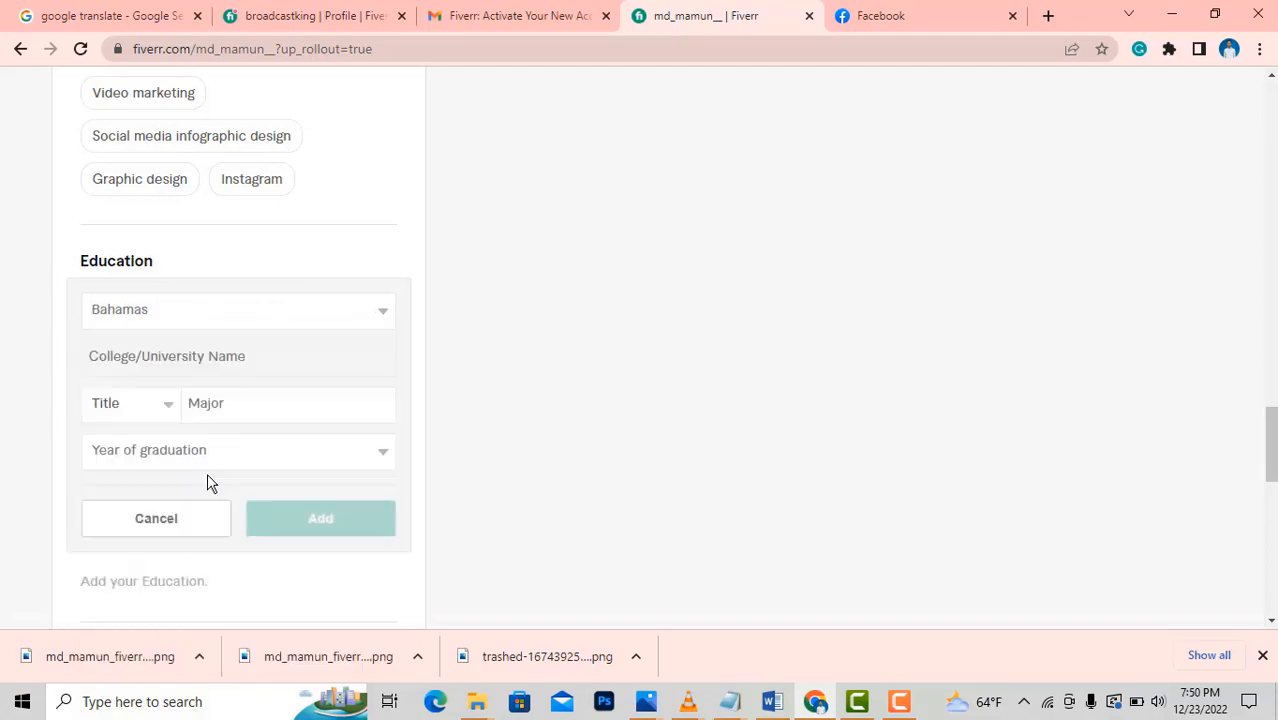
key(n)
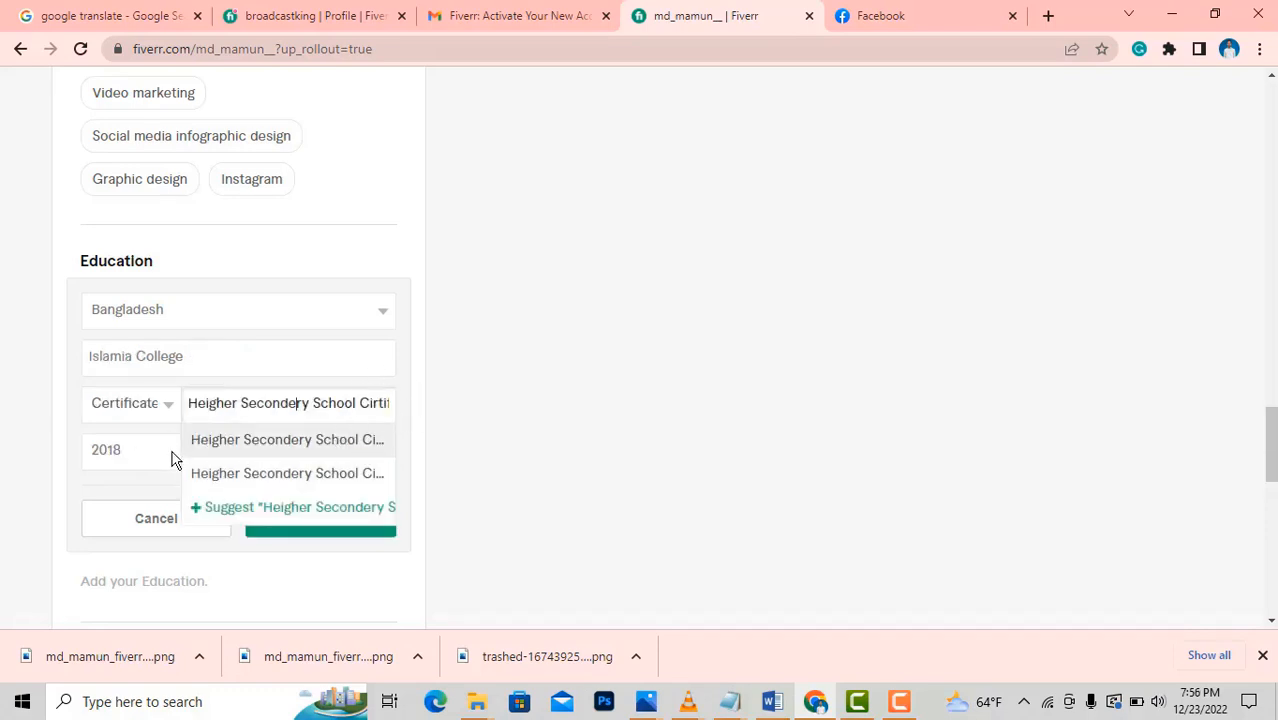
click(148, 476)
scroll(274, 462, down, 1)
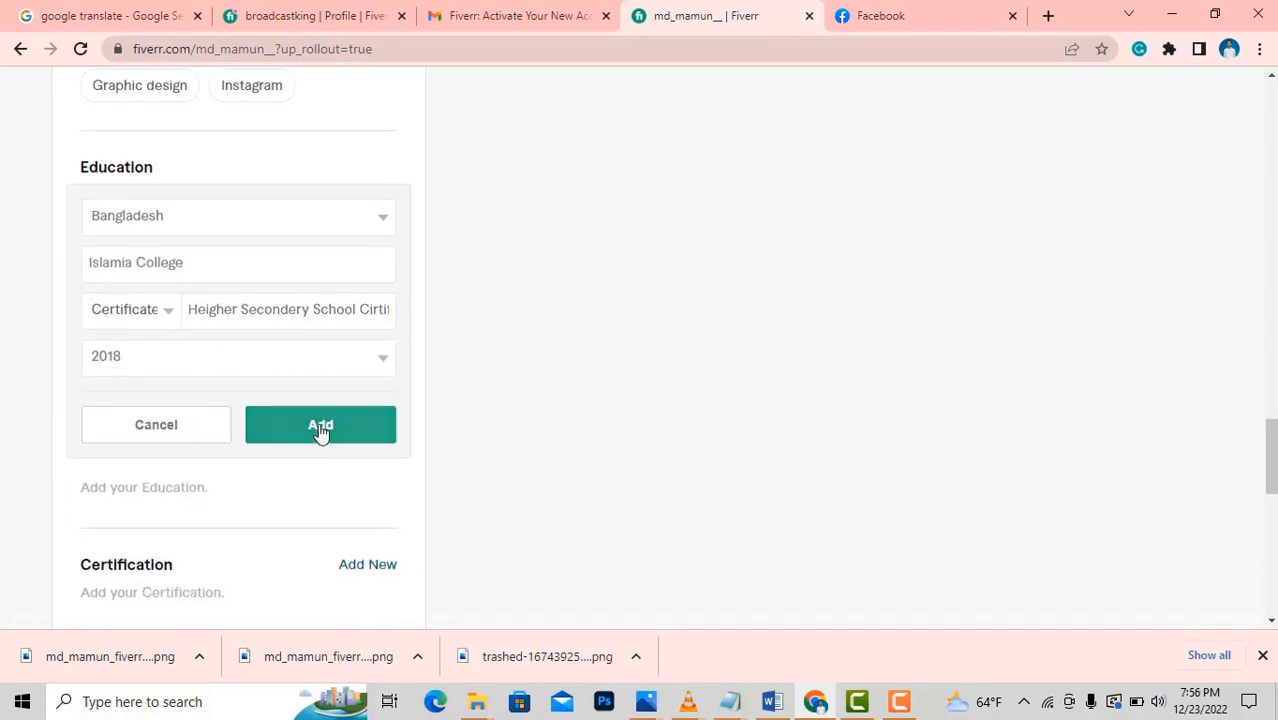
click(320, 426)
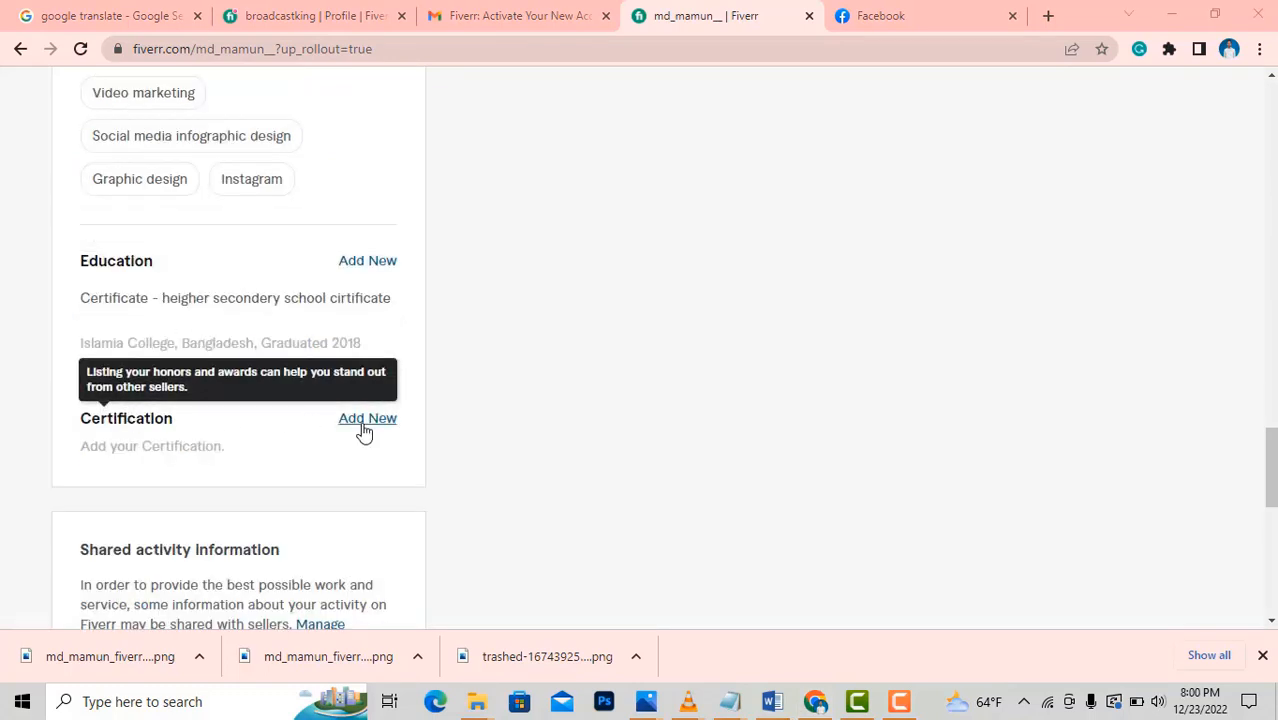
- Start a new certification entry and name the certificate "Completion Of Digital Marketing"
click(364, 424)
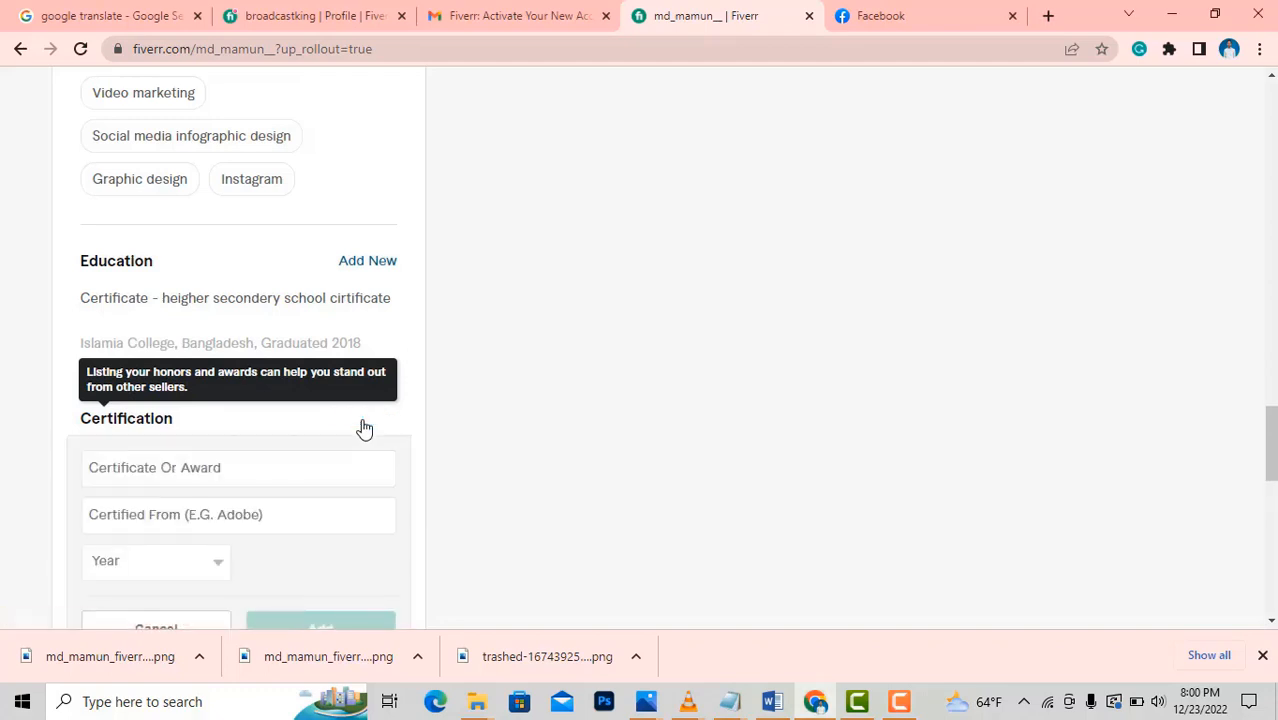
click(278, 467)
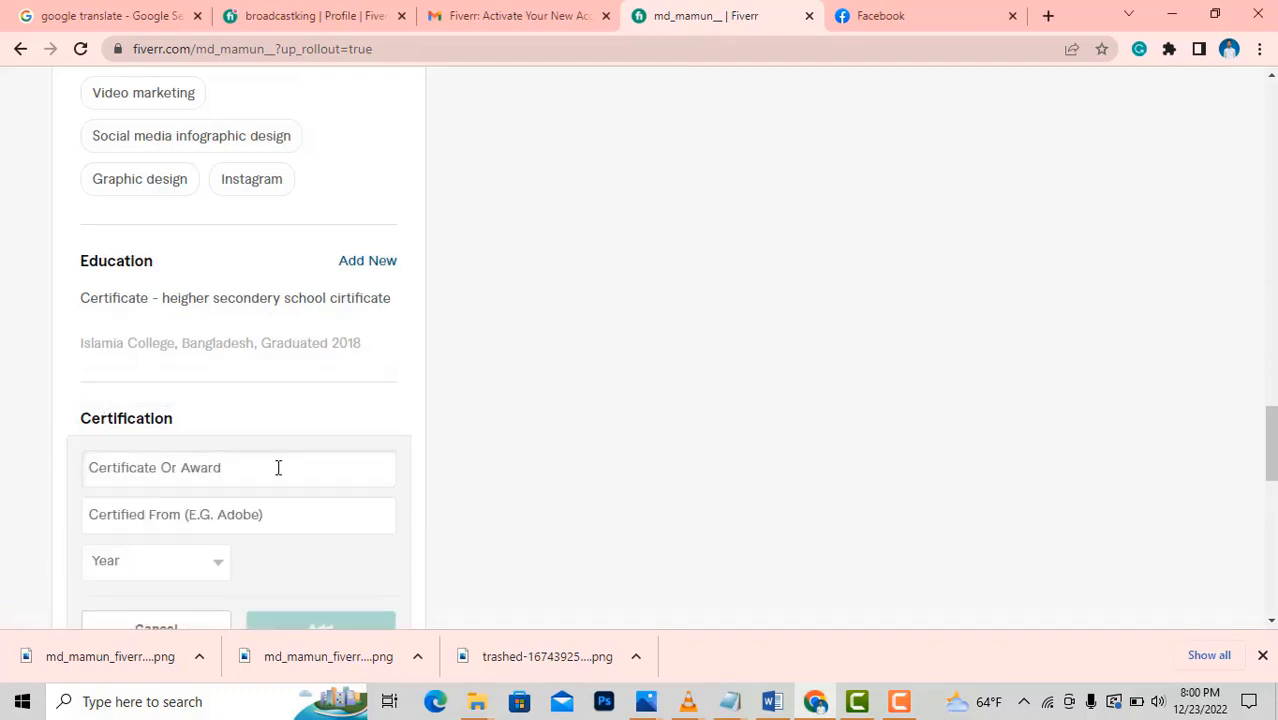
text(Com)
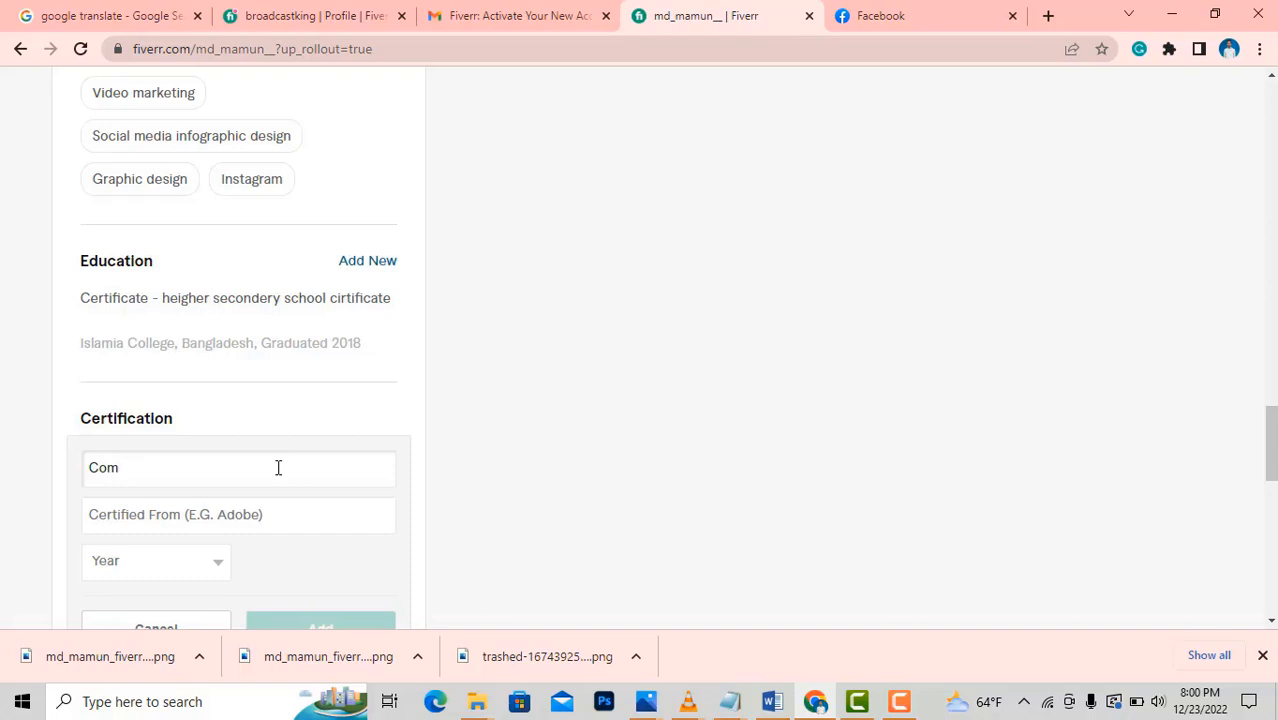
text(pletion Of Digital M)
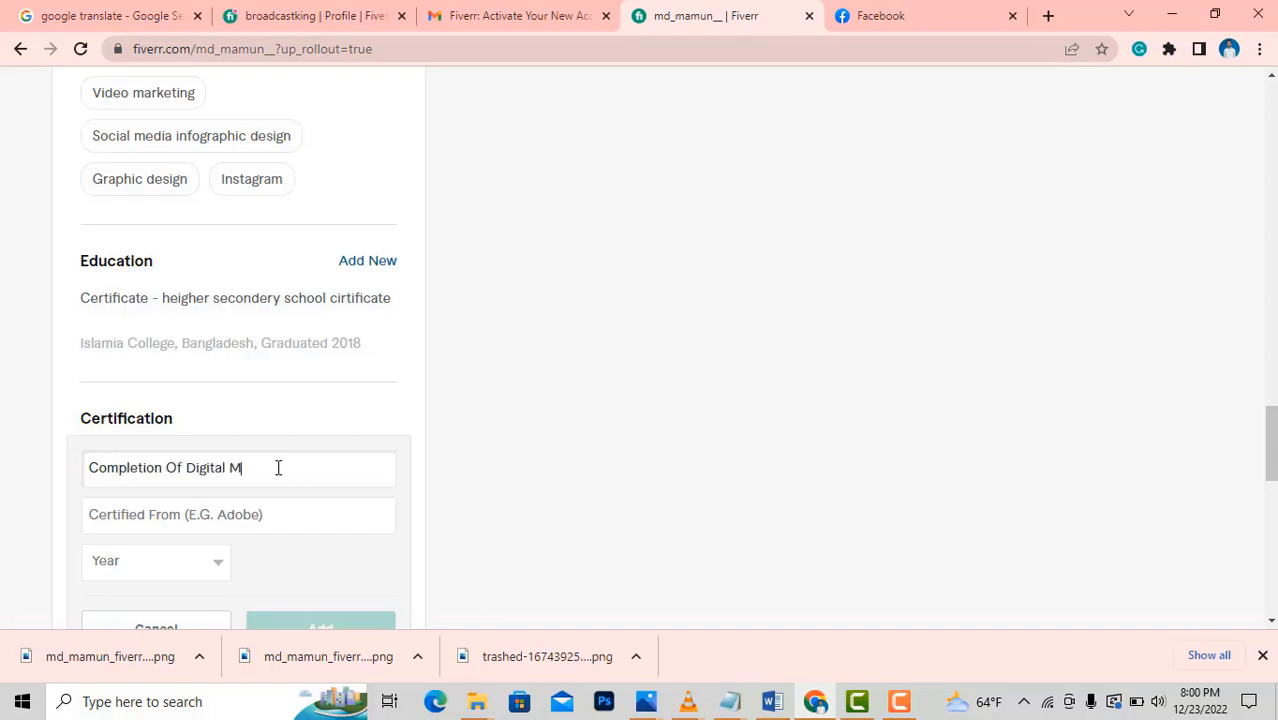
text(arketing)
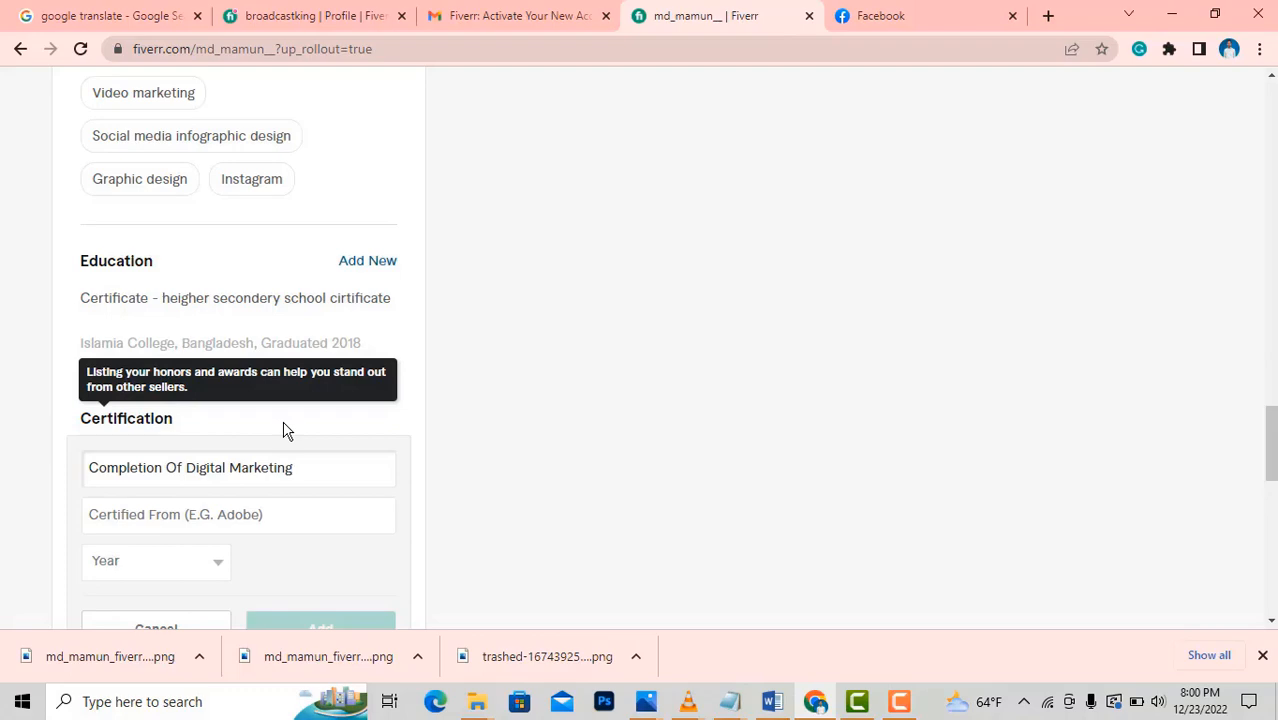